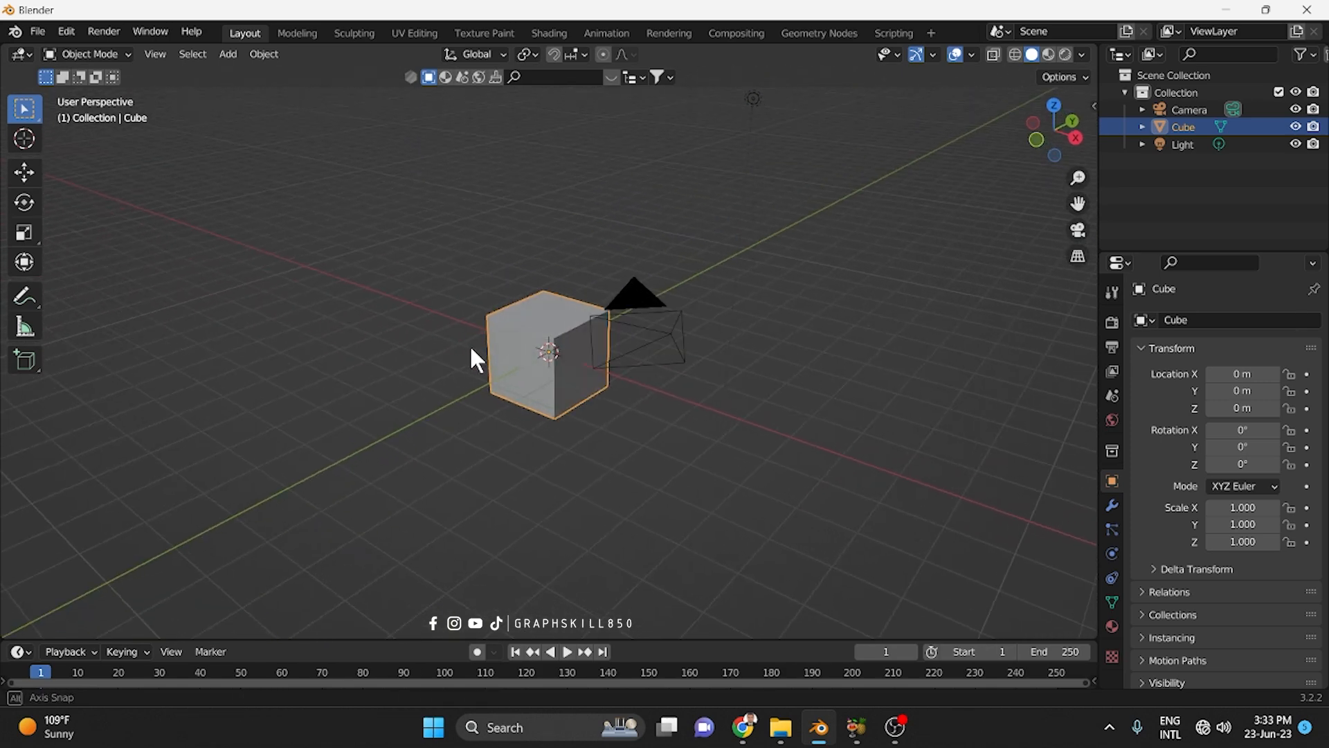
Step: Enter Edit Mode on the cube, switch to face selection and select its +X side face
{"action": "key", "text": "Tab"}
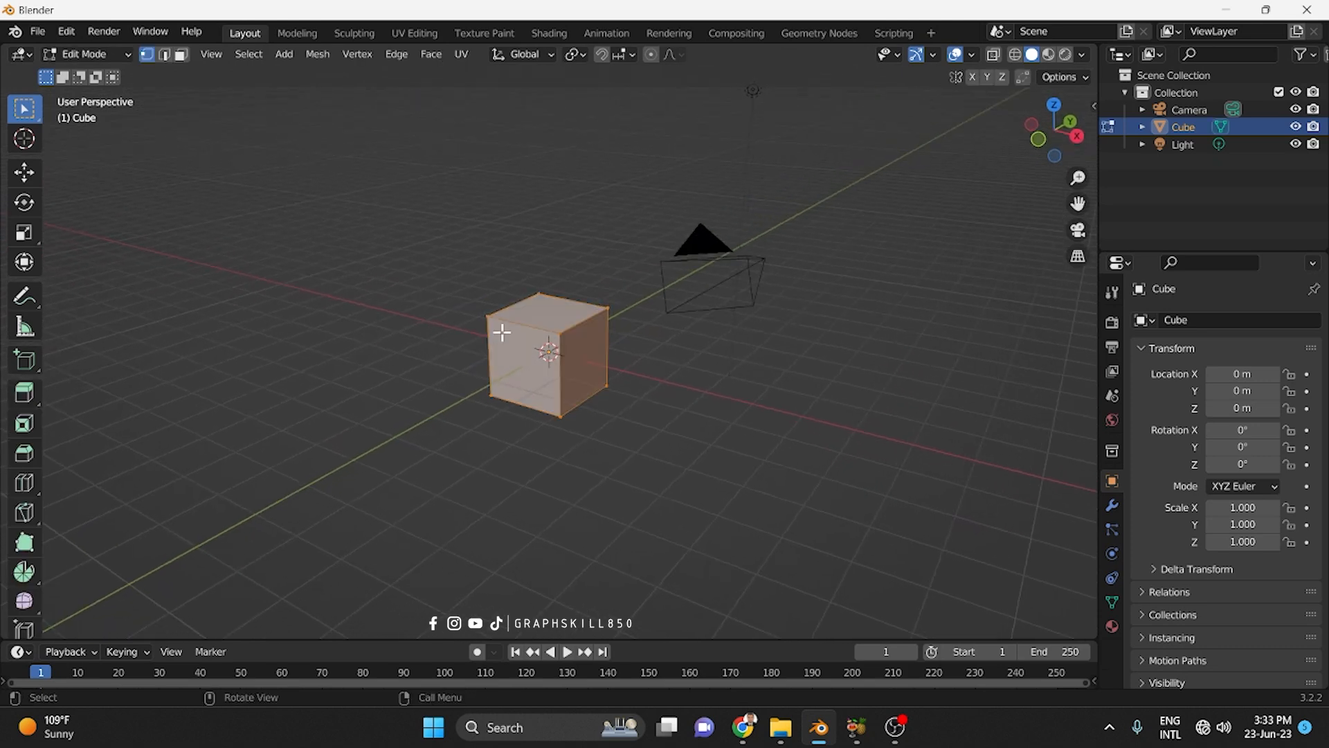
{"action": "left_click", "coordinate": [180, 58]}
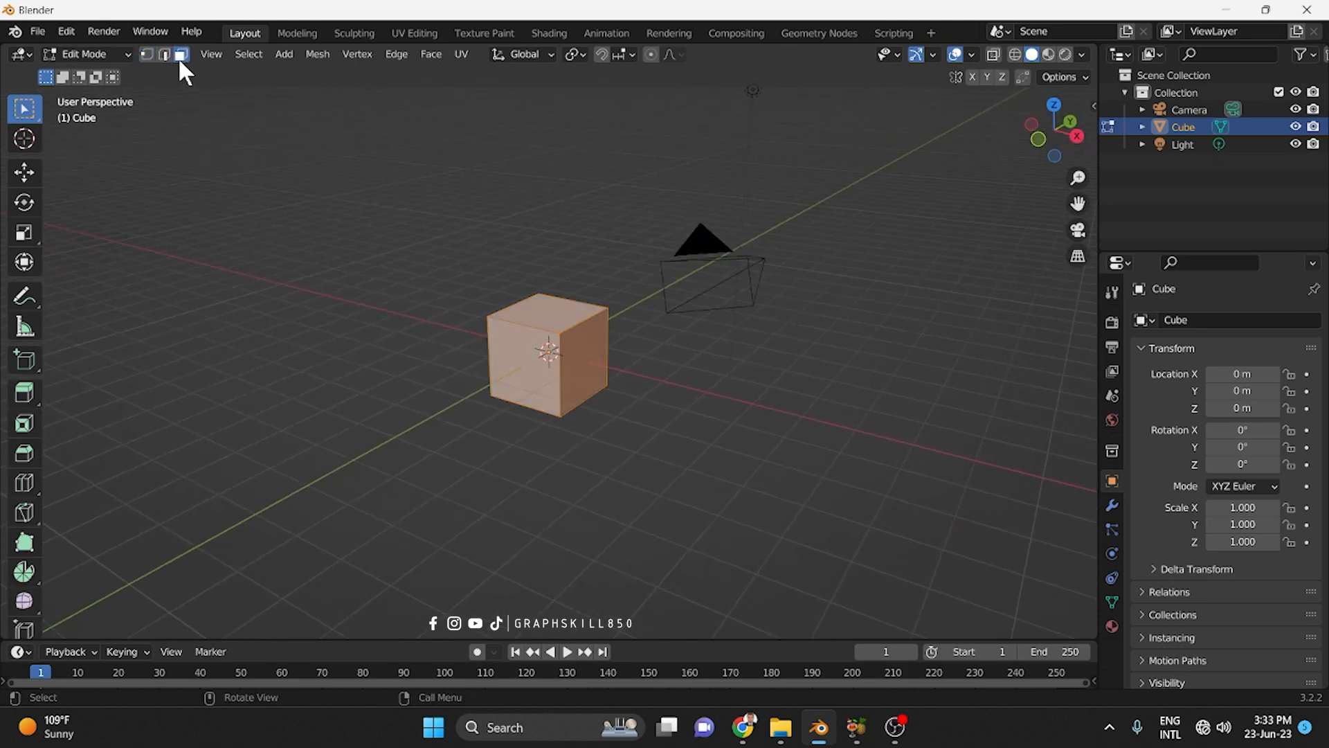
{"action": "left_click", "coordinate": [581, 355]}
{"action": "mouse_move", "coordinate": [537, 370]}
{"action": "middle_mouse_down"}
{"action": "mouse_move", "coordinate": [658, 401]}
{"action": "mouse_move", "coordinate": [528, 350]}
{"action": "mouse_move", "coordinate": [486, 404]}
{"action": "mouse_move", "coordinate": [557, 373]}
{"action": "middle_mouse_up"}
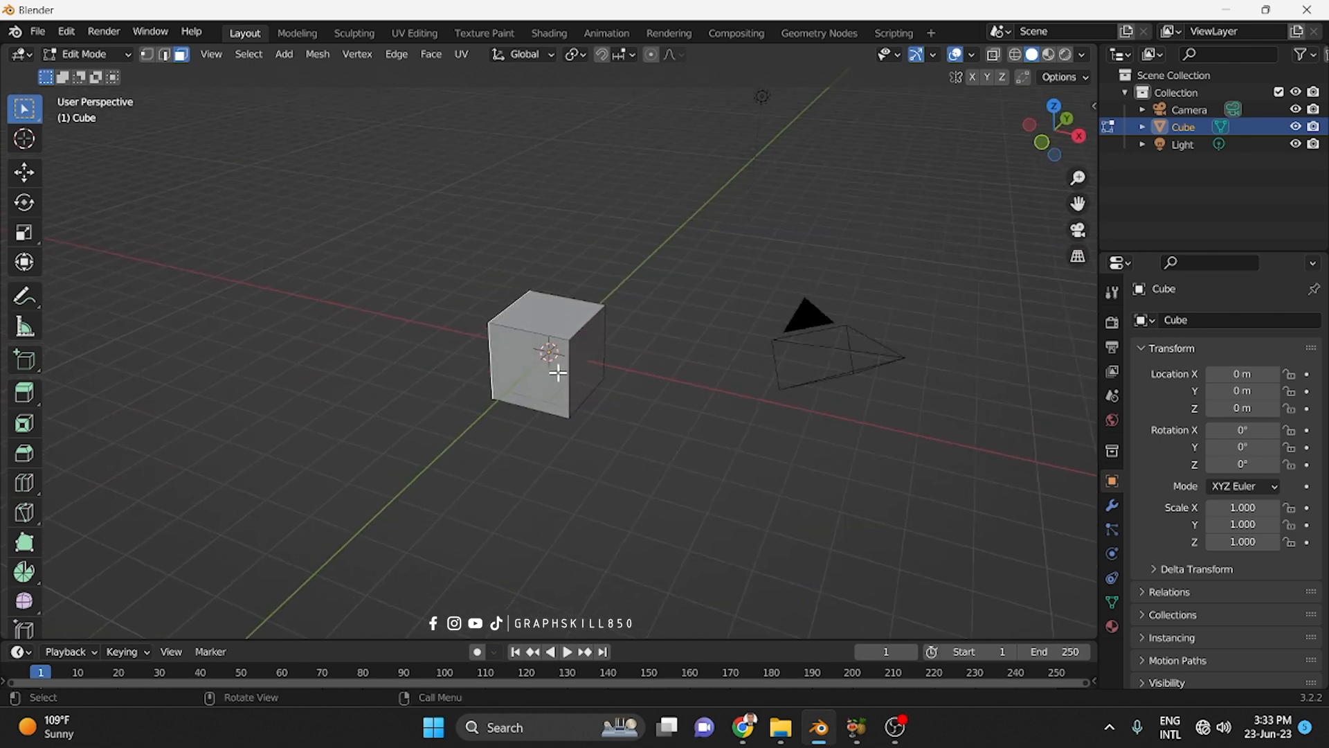
{"action": "left_click", "coordinate": [575, 360]}
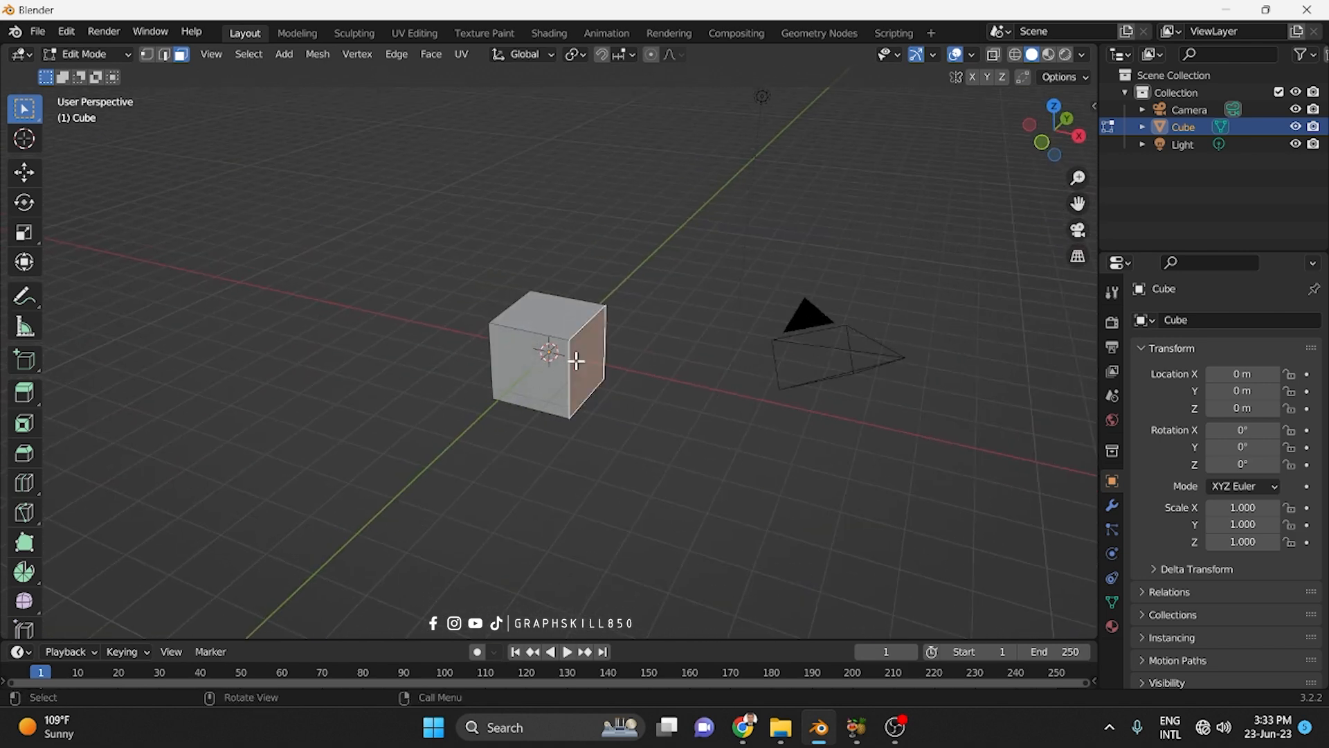
Step: In the front view, extrude the selected side face into four consecutive segments that curve upward away from the cube
{"action": "left_click", "coordinate": [1038, 148]}
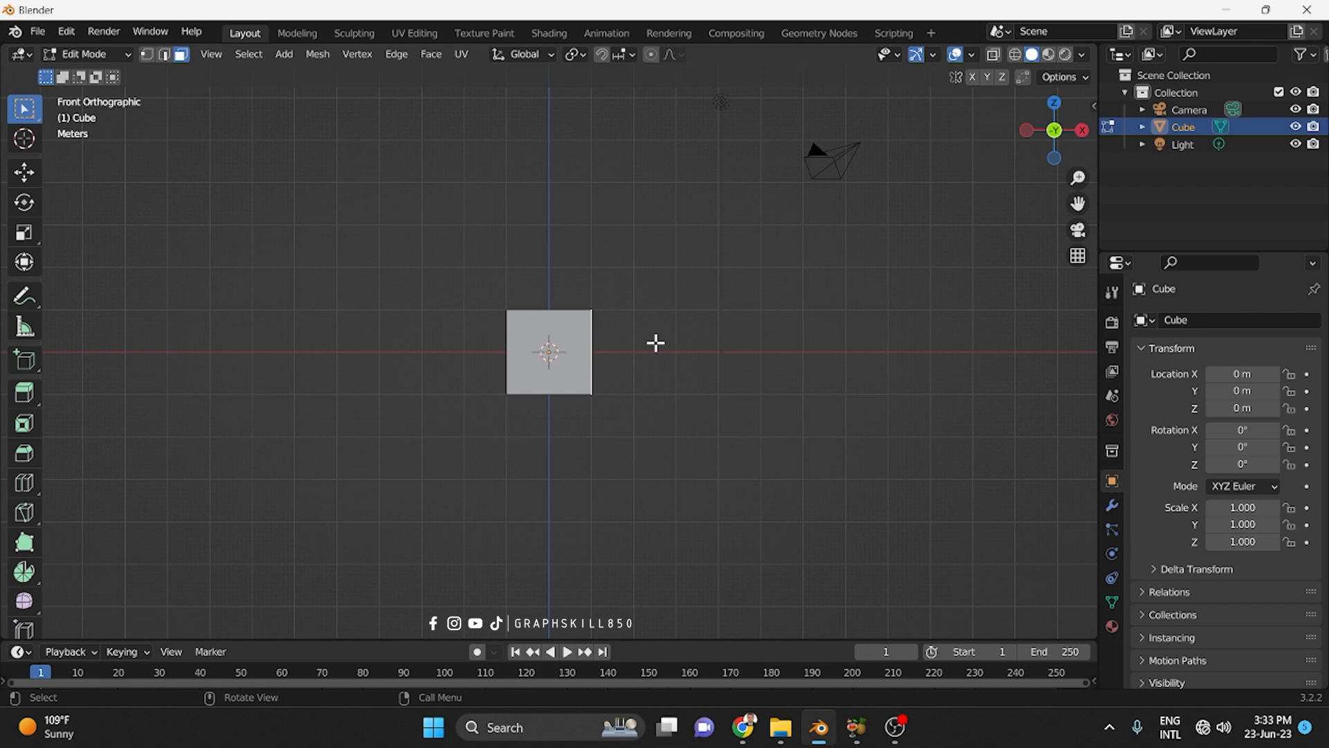
{"action": "key", "text": "ctrl"}
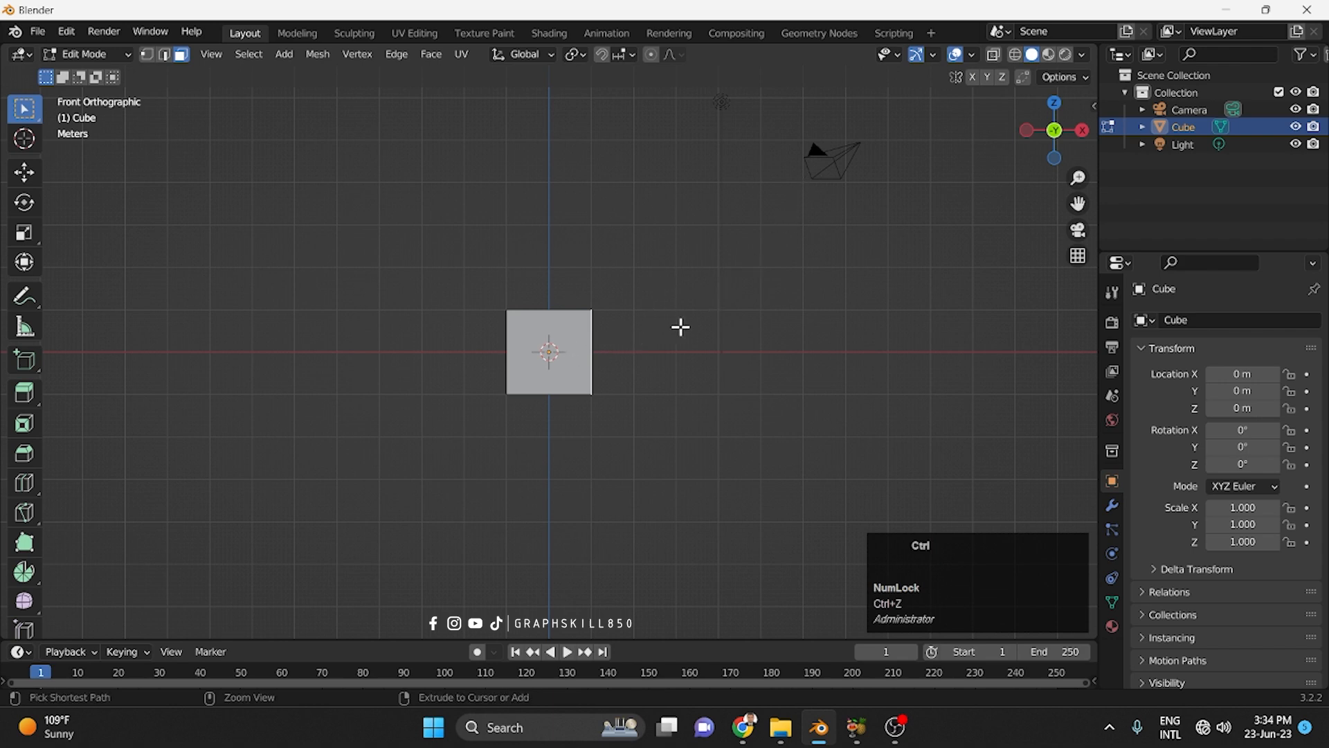
{"action": "right_click", "coordinate": [687, 325], "text": "ctrl"}
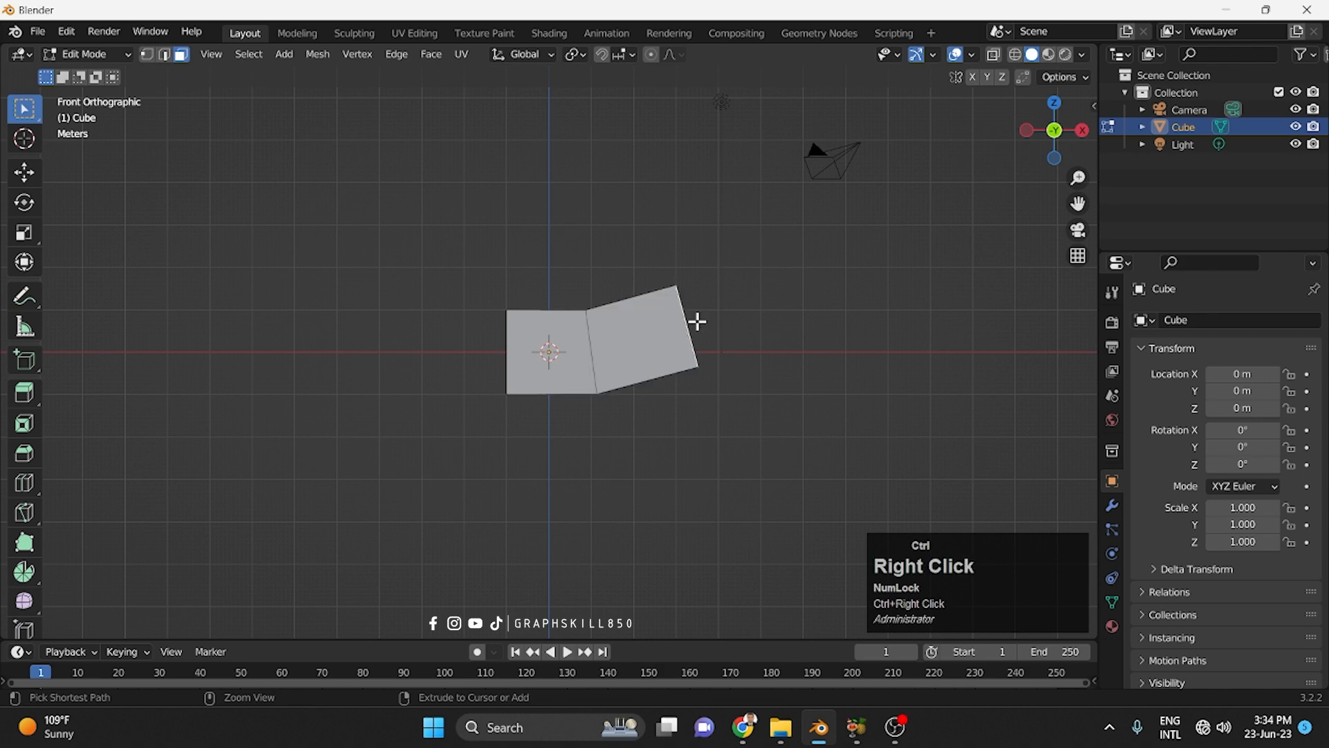
{"action": "right_click", "coordinate": [780, 247], "text": "ctrl"}
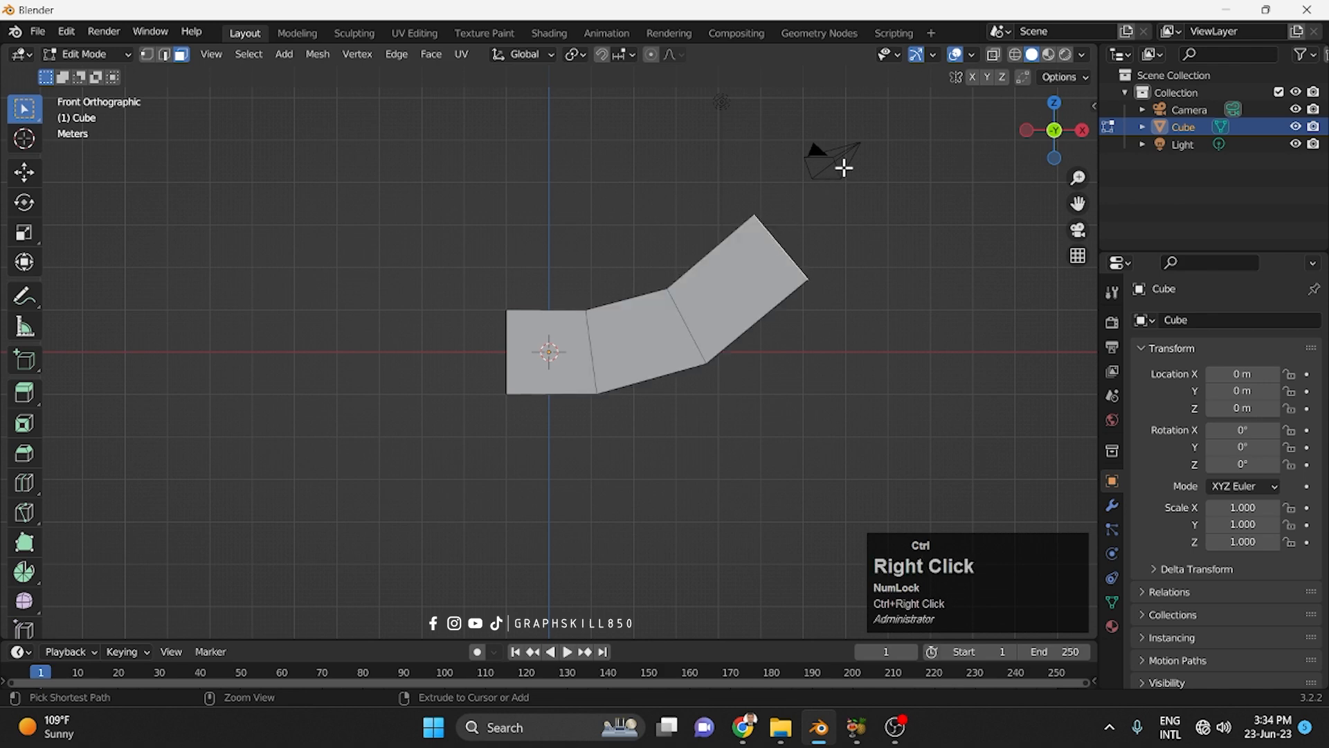
{"action": "right_click", "coordinate": [844, 168], "text": "ctrl"}
{"action": "middle_click_drag", "start_coordinate": [620, 279], "coordinate": [515, 449], "text": "shift"}
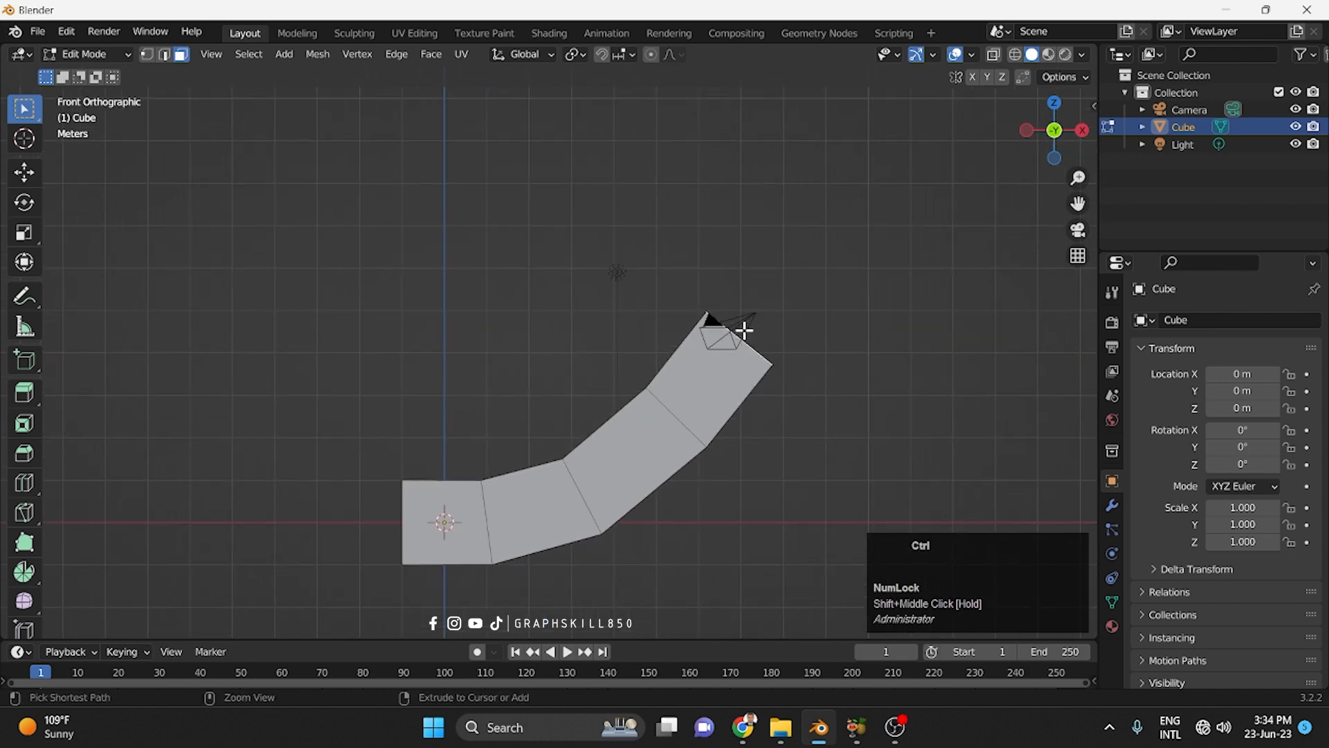
{"action": "right_click", "coordinate": [789, 273], "text": "ctrl"}
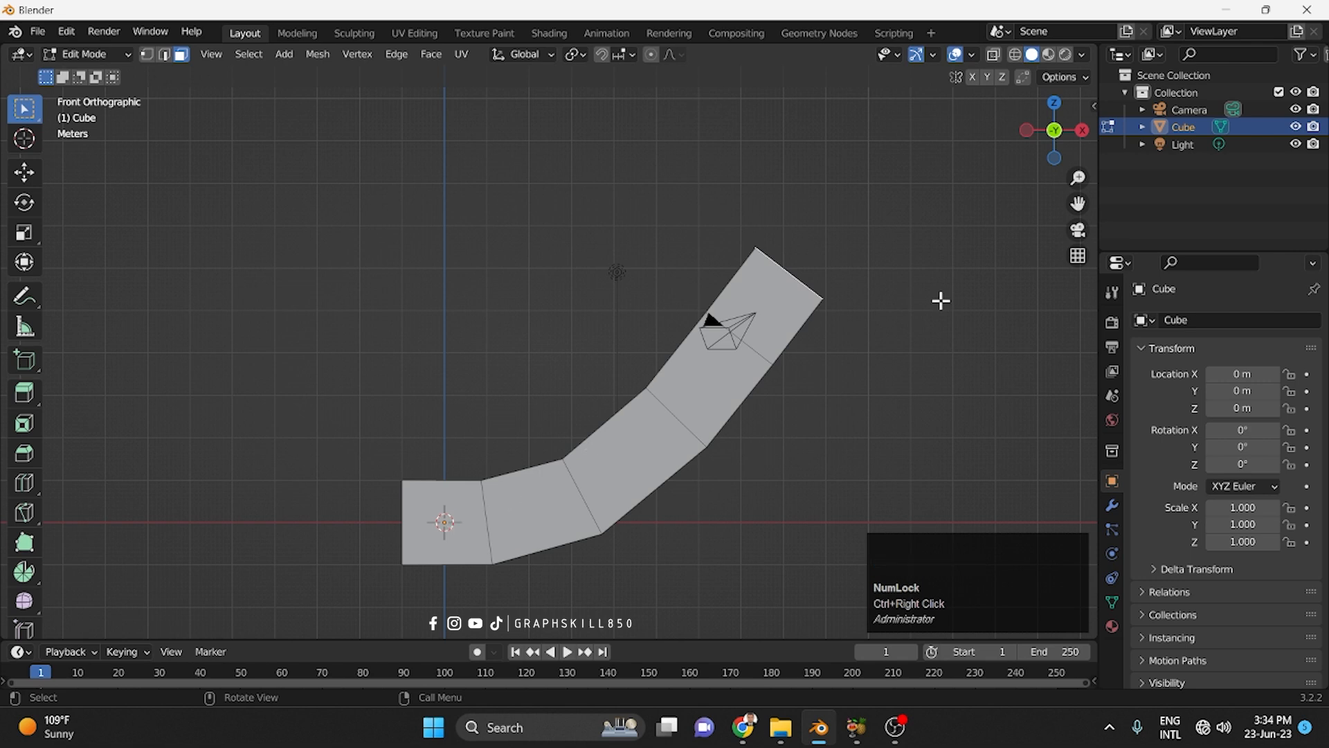
Step: Inset the upper end face by about 0.32 m and move the inset face slightly outward
{"action": "middle_click_drag", "start_coordinate": [869, 378], "coordinate": [766, 437]}
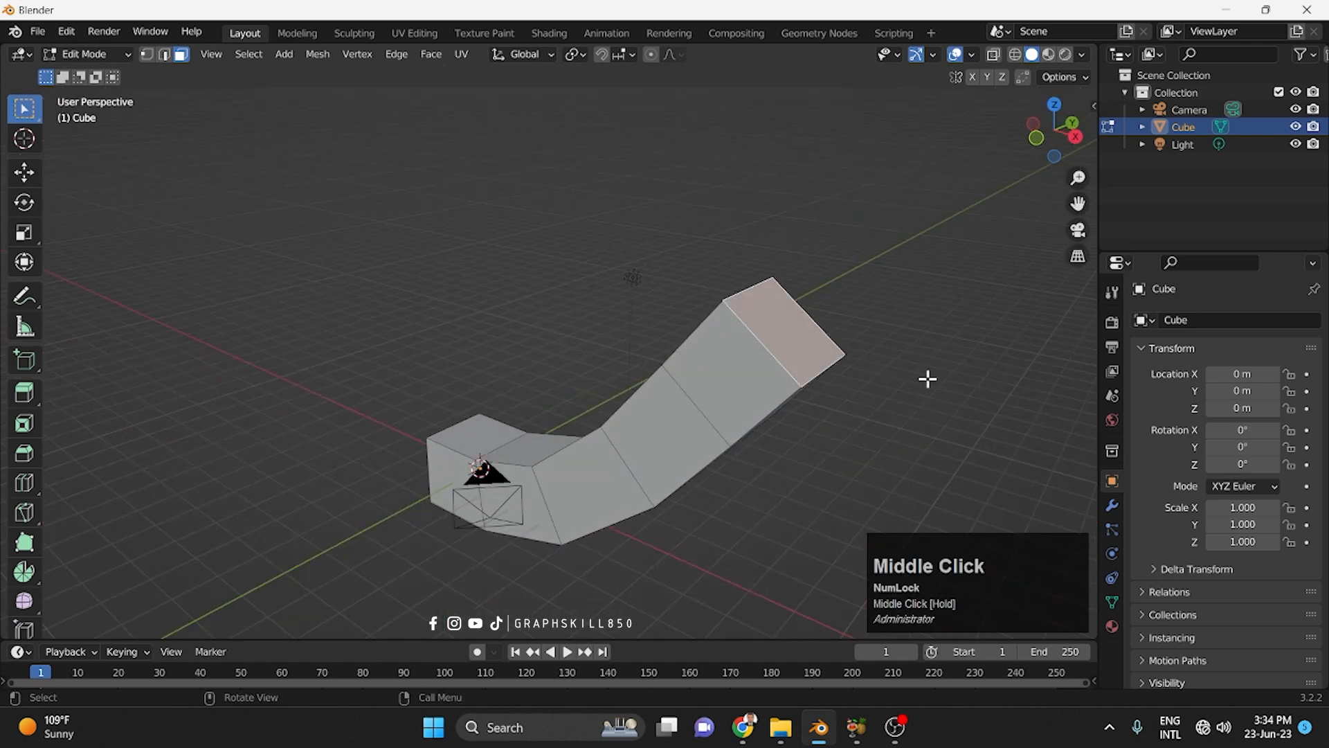
{"action": "key", "text": "i"}
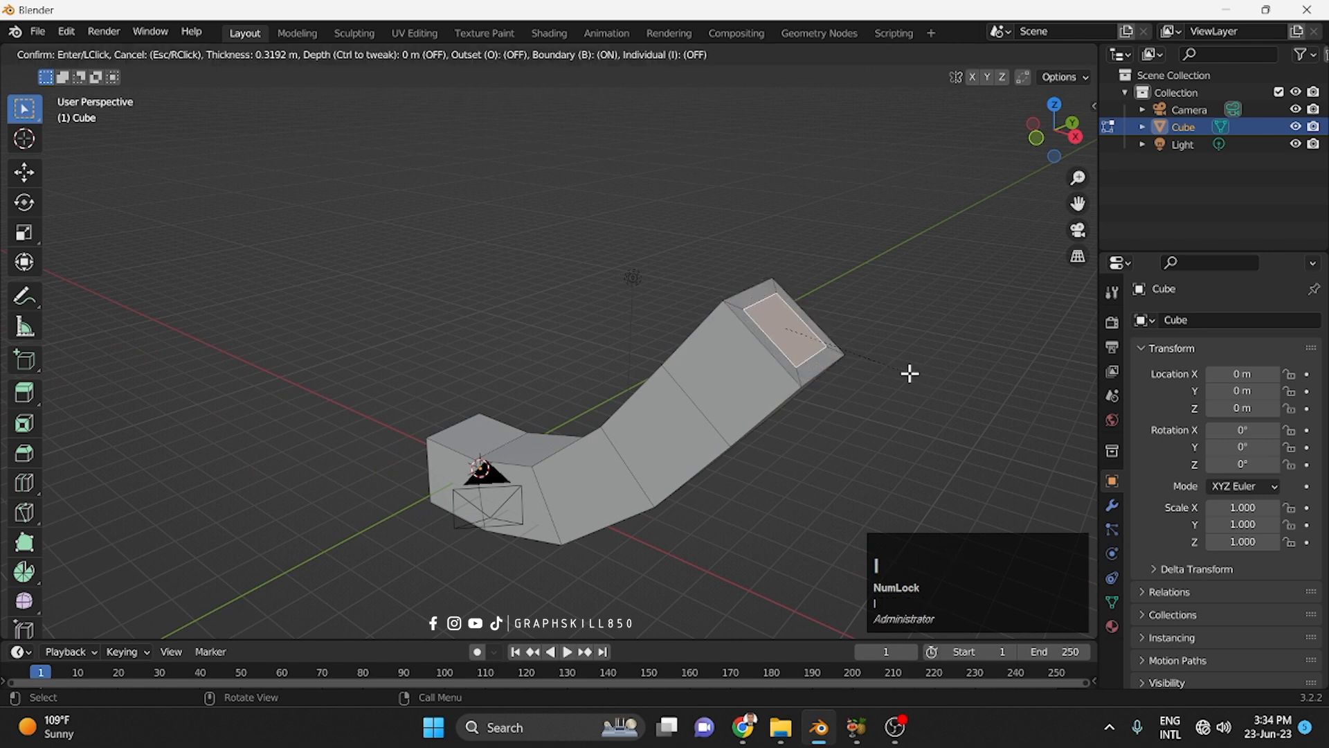
{"action": "left_click", "coordinate": [910, 373]}
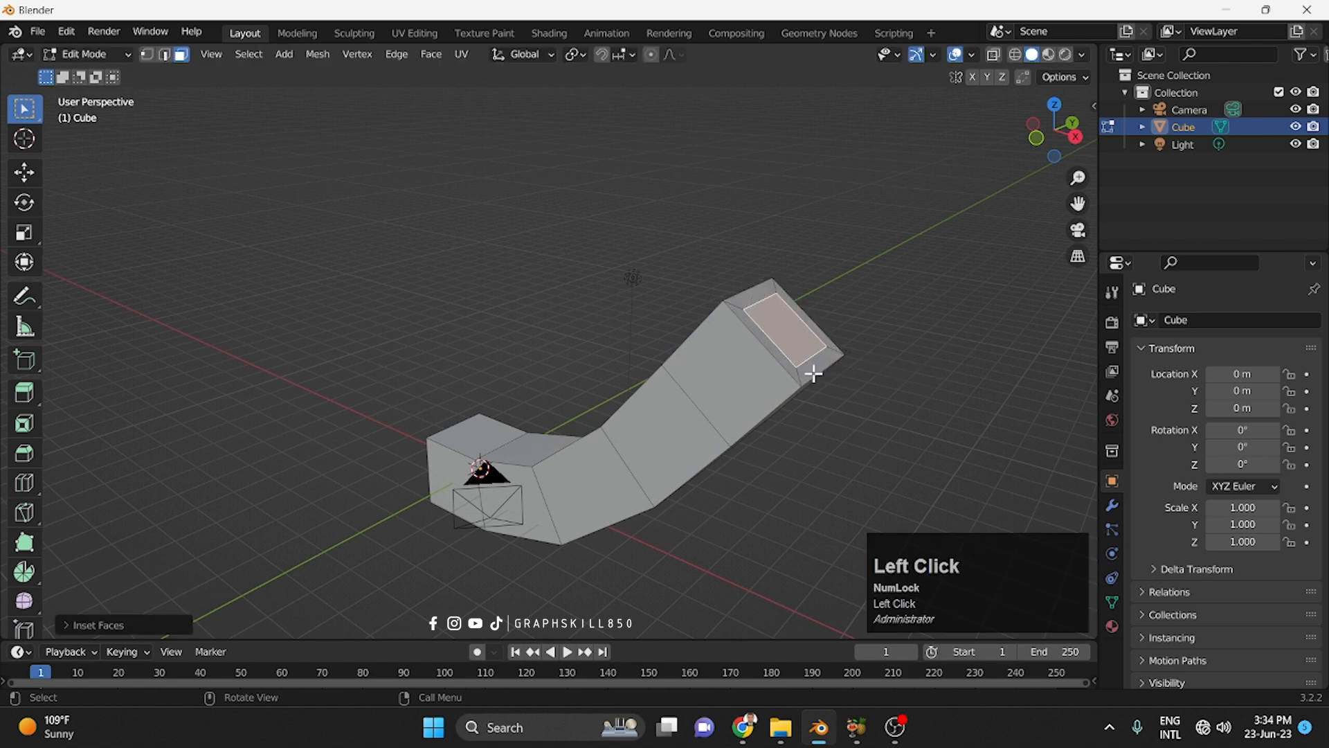
{"action": "left_click", "coordinate": [1036, 141]}
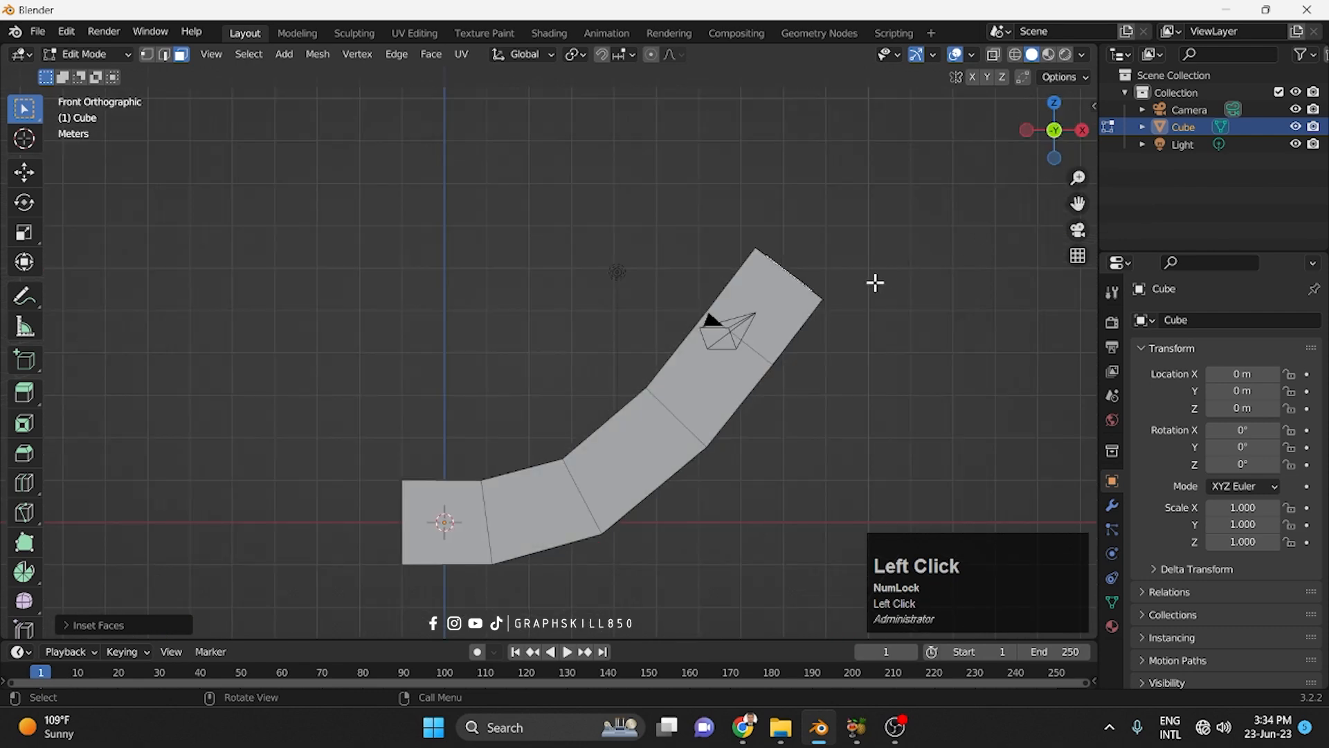
{"action": "left_click", "coordinate": [25, 172]}
{"action": "left_click_drag", "start_coordinate": [785, 281], "coordinate": [776, 253]}
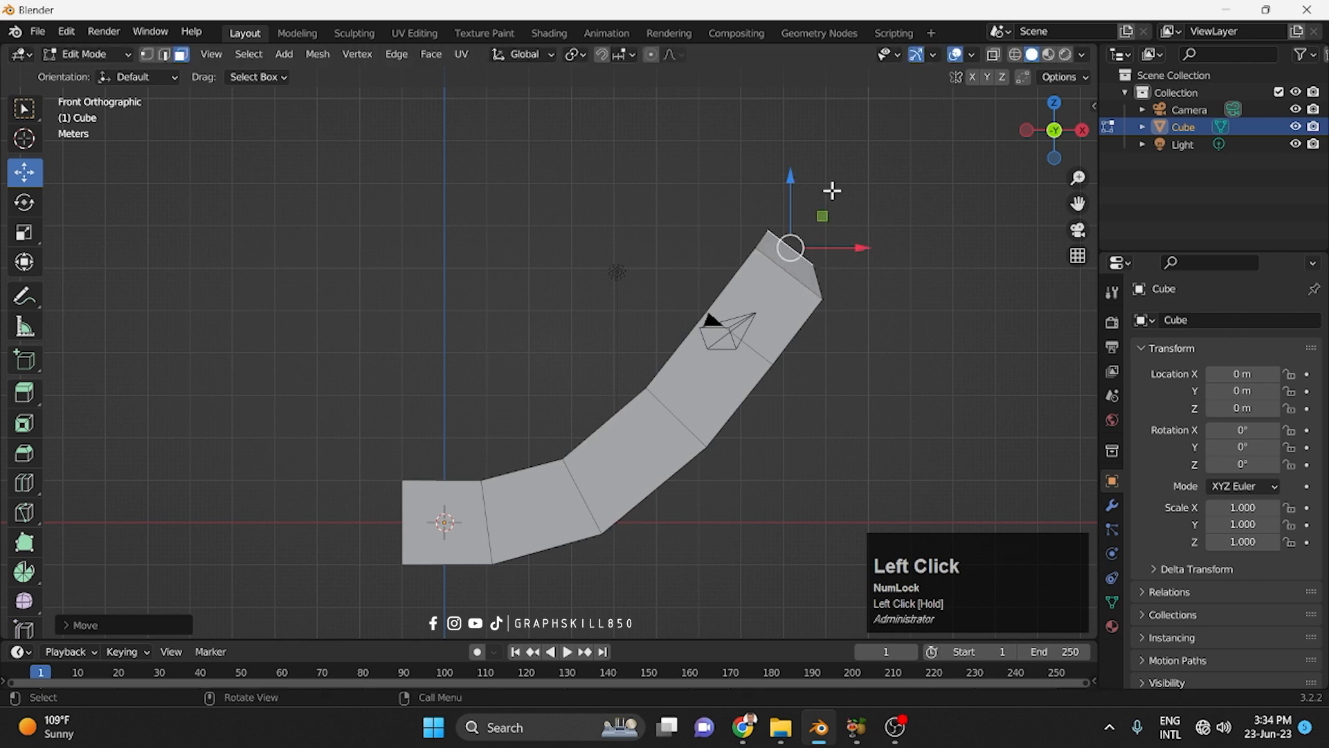
Step: Extrude a further segment from the inset face along the bend and scale its end face down to form a taper
{"action": "key", "text": "ctrl"}
{"action": "right_click", "coordinate": [833, 191], "text": "ctrl"}
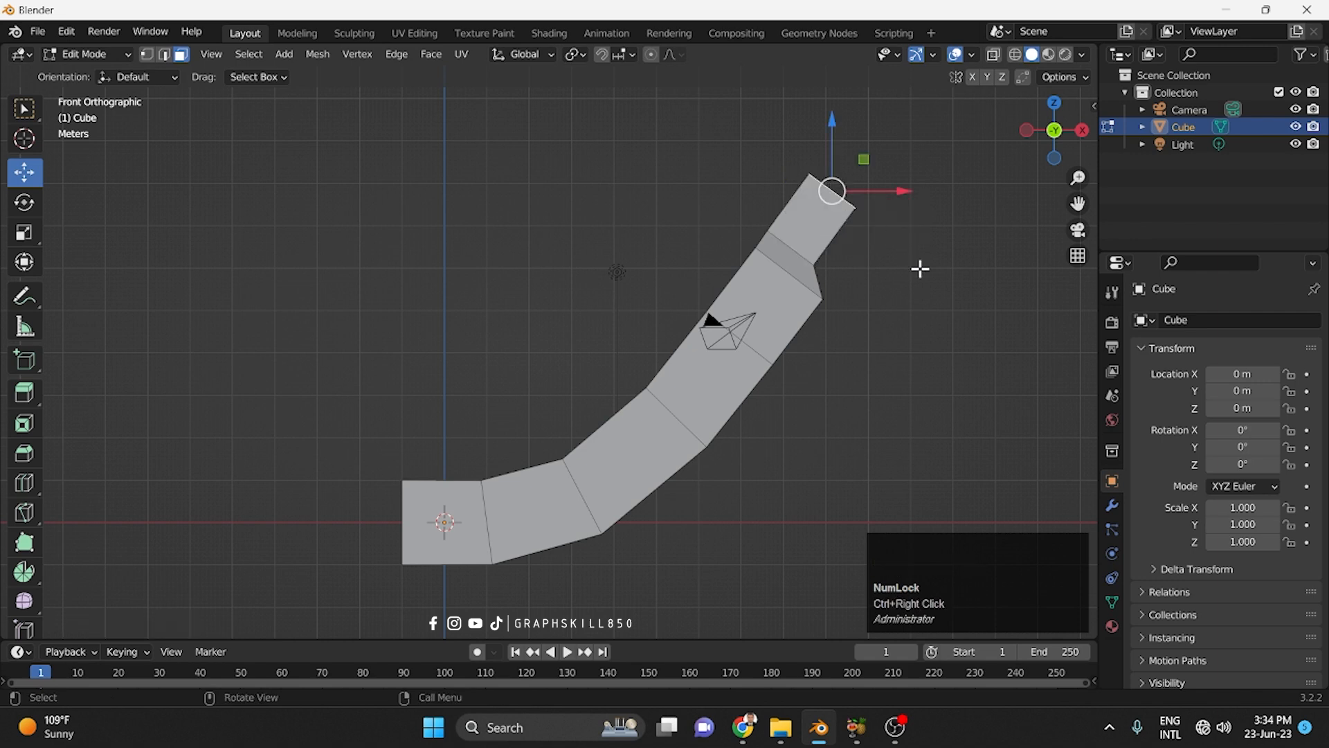
{"action": "key", "text": "s"}
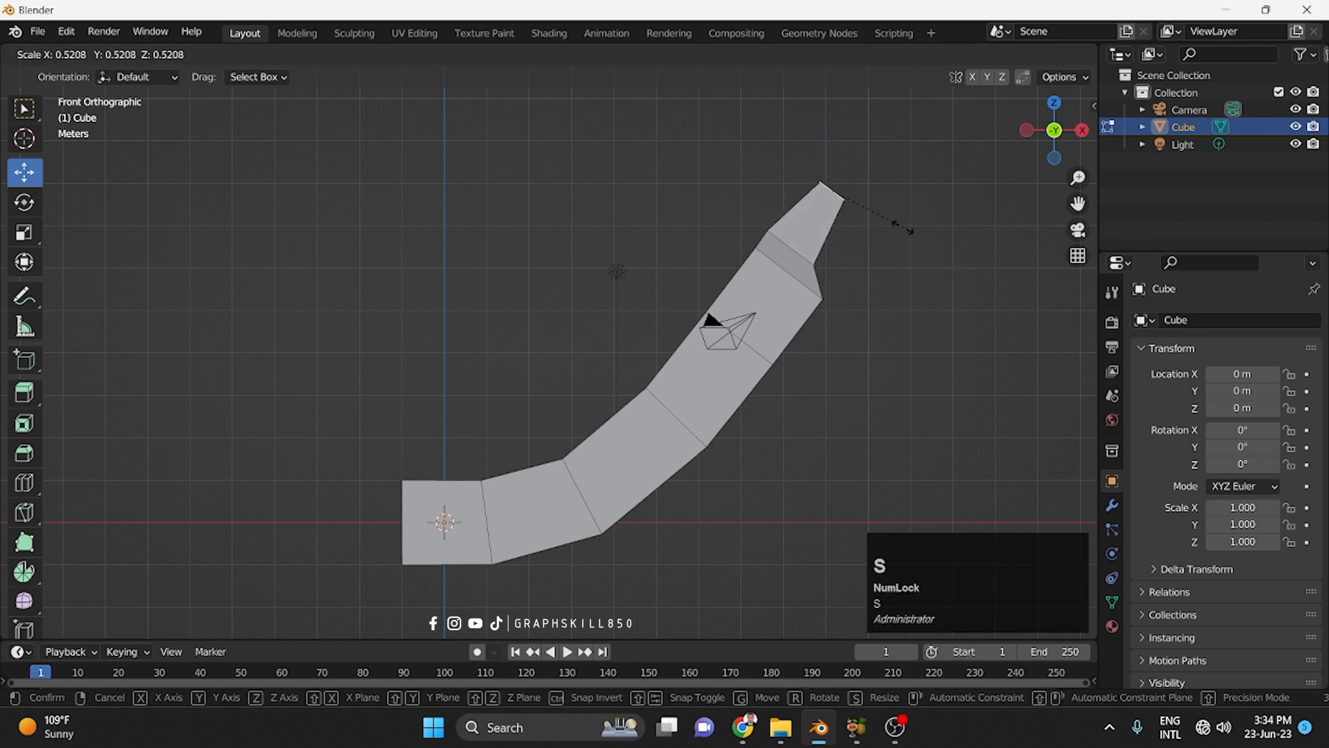
{"action": "left_click", "coordinate": [886, 216]}
Step: Extrude a short stem segment from the tapered end and scale up its end face
{"action": "key", "text": "ctrl"}
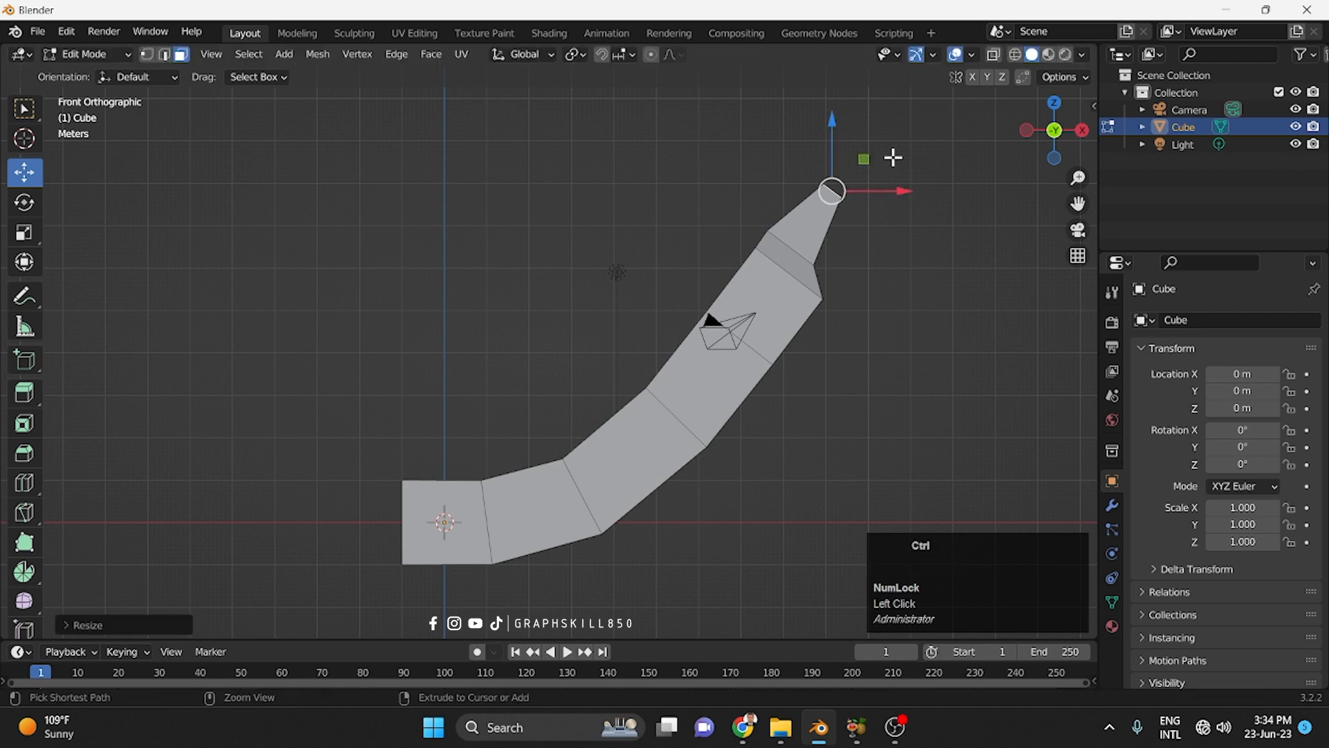
{"action": "right_click", "coordinate": [882, 163], "text": "ctrl"}
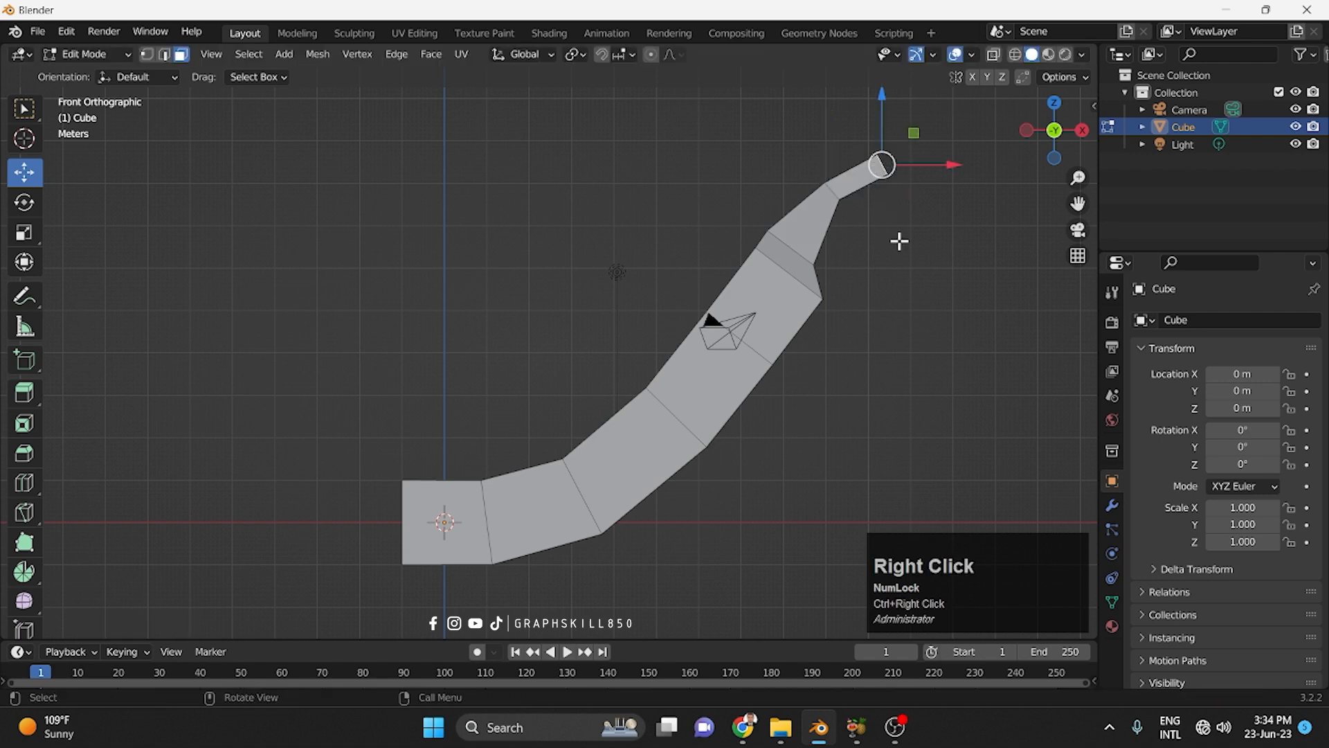
{"action": "key", "text": "s"}
{"action": "left_click", "coordinate": [866, 415]}
{"action": "middle_click_drag", "start_coordinate": [866, 416], "coordinate": [658, 367]}
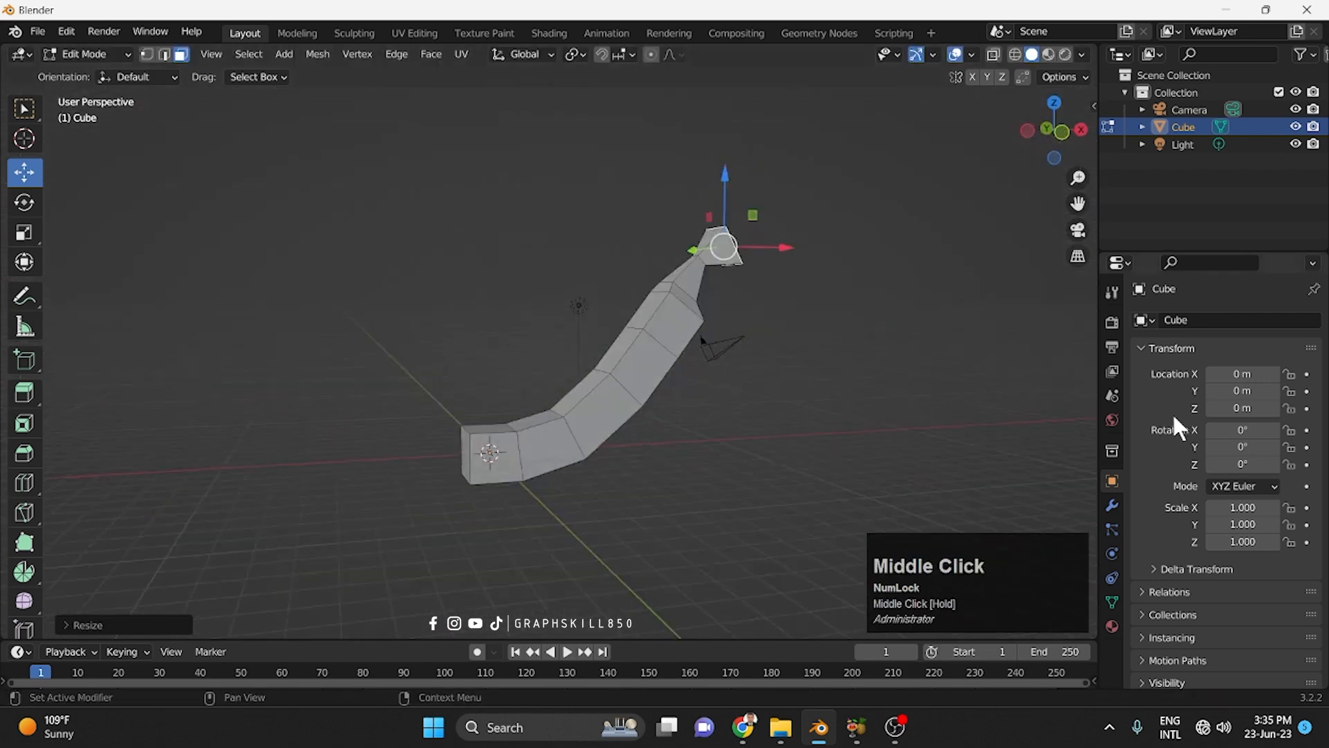
Step: Add a Subdivision Surface modifier to the curved mesh
{"action": "left_click", "coordinate": [1112, 505]}
{"action": "left_click", "coordinate": [1152, 319]}
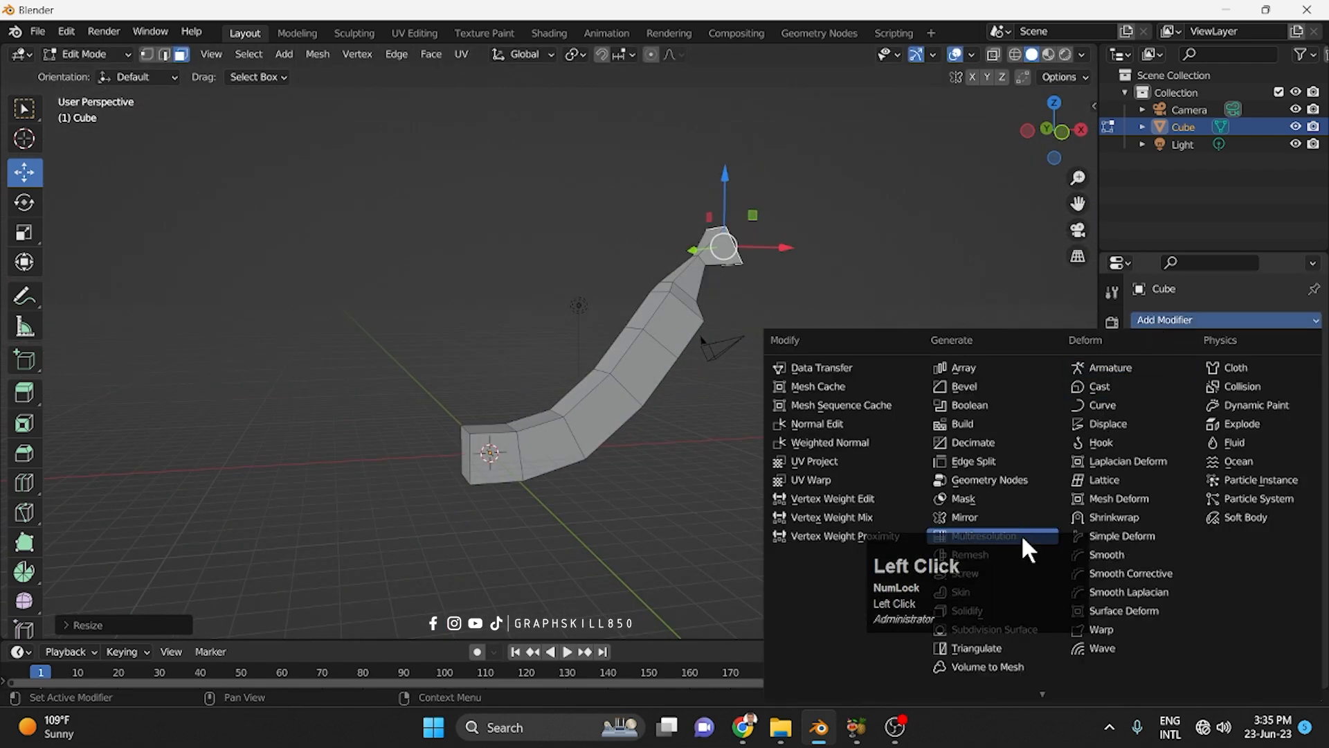
{"action": "left_click", "coordinate": [995, 635]}
{"action": "middle_click_drag", "start_coordinate": [755, 457], "coordinate": [686, 457]}
{"action": "scroll", "coordinate": [569, 454], "scroll_direction": "up", "scroll_amount": 2}
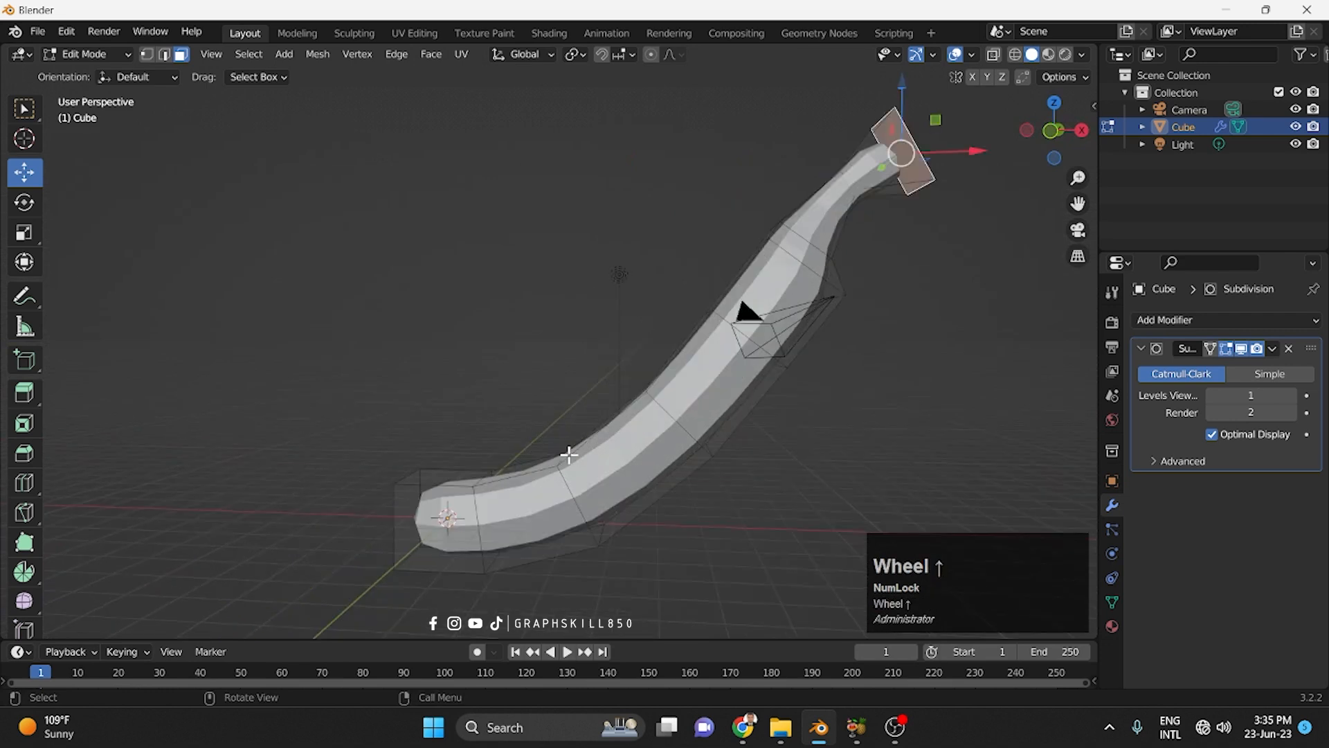
Step: Set the Subdivision modifier's viewport level to 4 and its render level to 5
{"action": "left_click", "coordinate": [1293, 395]}
{"action": "left_click", "coordinate": [1293, 396]}
{"action": "left_click", "coordinate": [1293, 396]}
{"action": "left_click", "coordinate": [1292, 412]}
{"action": "left_click", "coordinate": [1292, 412]}
{"action": "left_click", "coordinate": [1292, 412]}
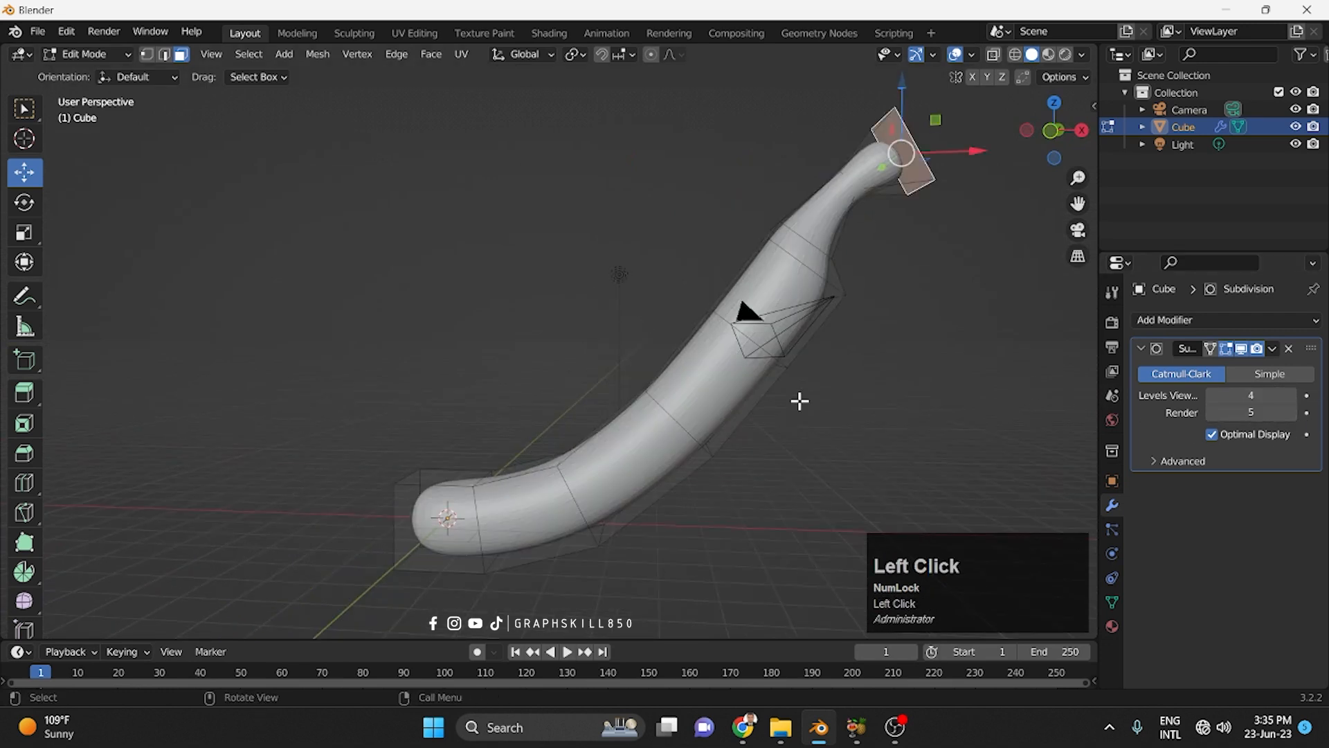
Step: Select the edge loop around the narrow neck below the stem tip and scale it down to about 0.36
{"action": "scroll", "coordinate": [632, 448], "scroll_direction": "down", "scroll_amount": 2}
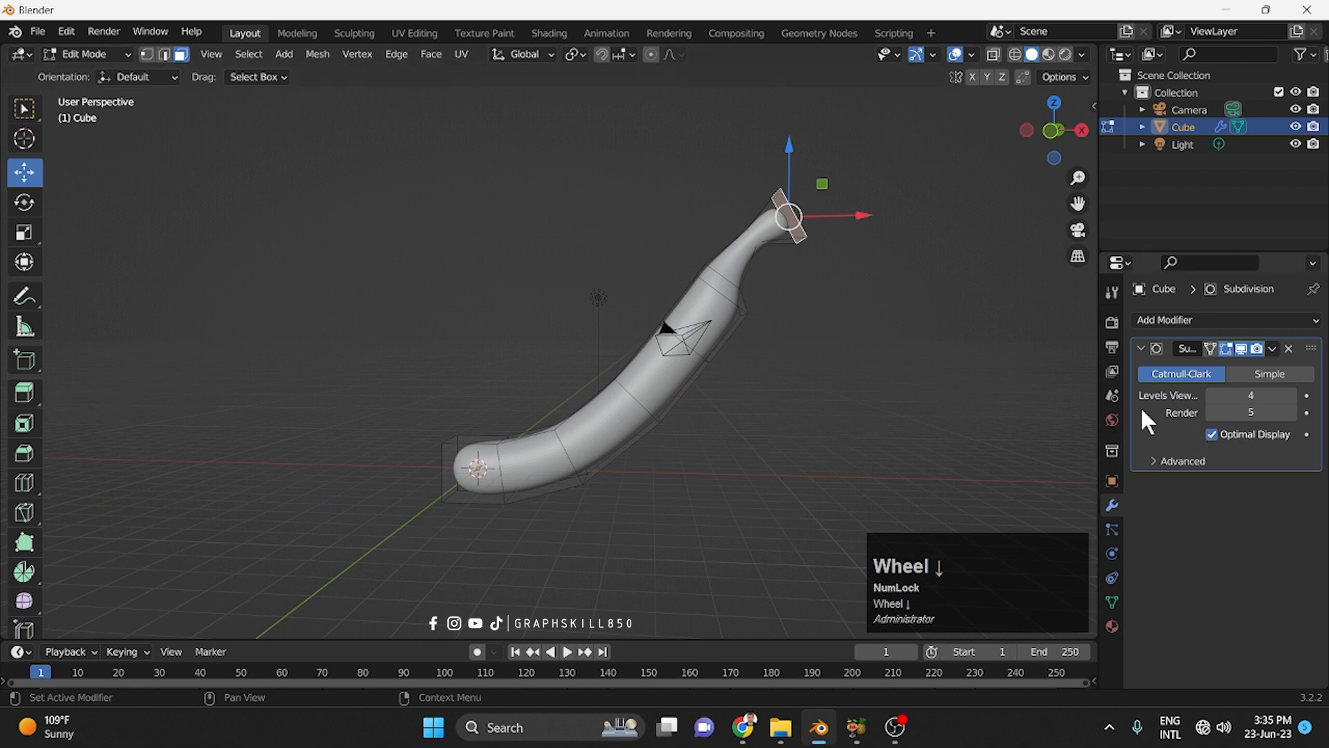
{"action": "middle_click_drag", "start_coordinate": [547, 470], "coordinate": [668, 341]}
{"action": "scroll", "coordinate": [589, 373], "scroll_direction": "up", "scroll_amount": 2}
{"action": "left_click", "coordinate": [615, 310]}
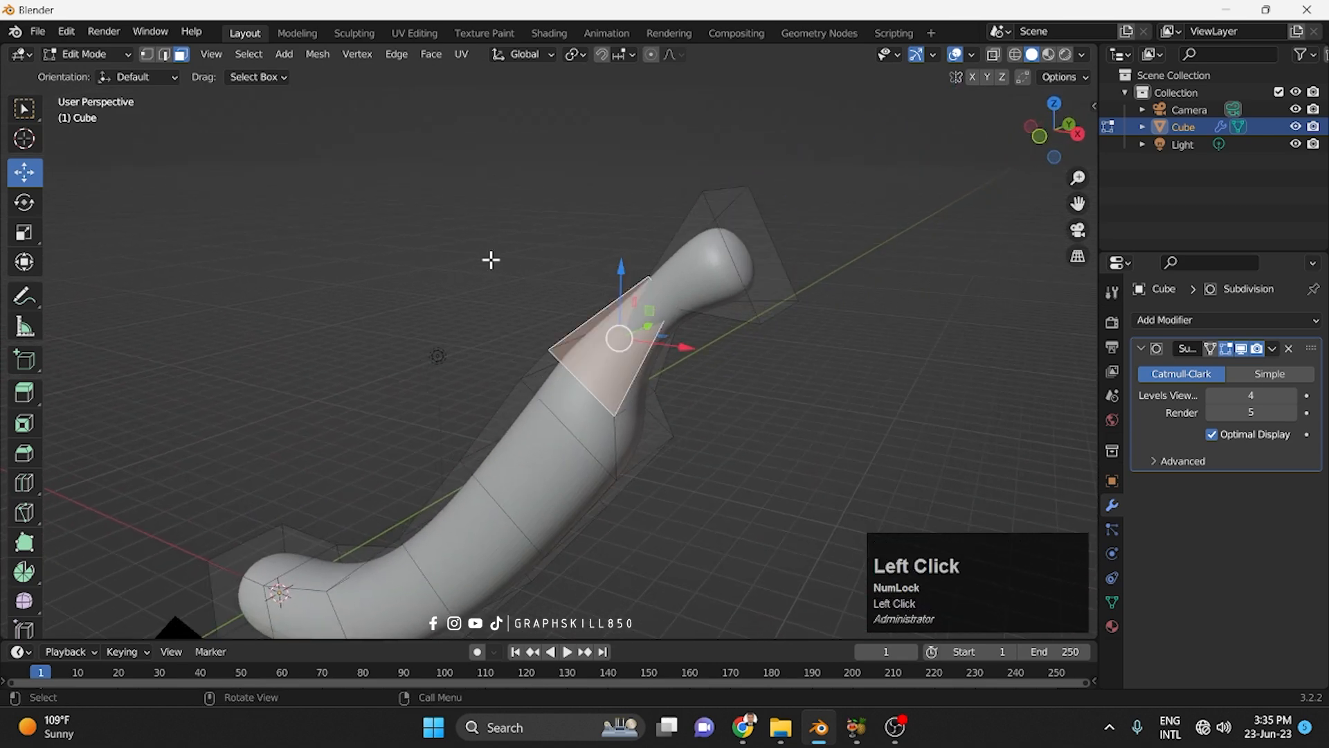
{"action": "left_click", "coordinate": [165, 56]}
{"action": "left_click", "coordinate": [654, 297], "text": "alt"}
{"action": "left_click", "coordinate": [661, 294], "text": "alt+shift"}
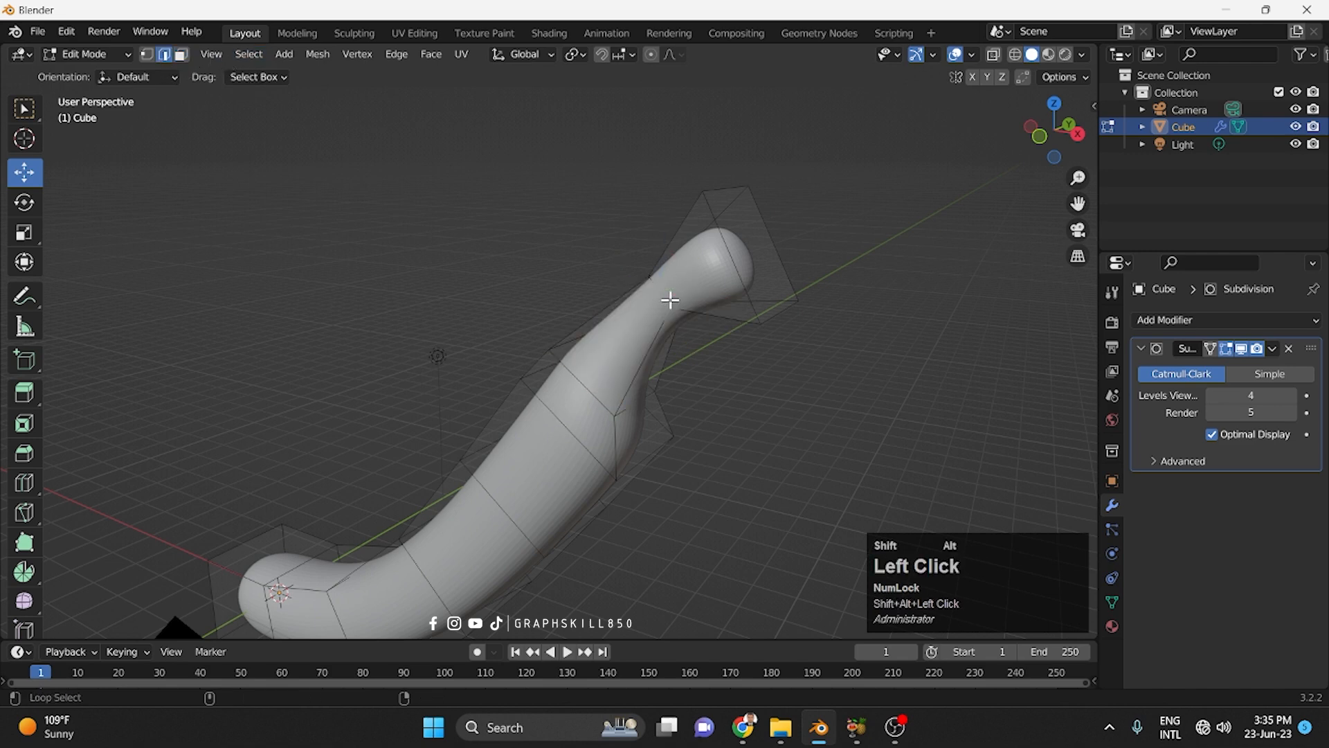
{"action": "middle_click_drag", "start_coordinate": [643, 395], "coordinate": [748, 356]}
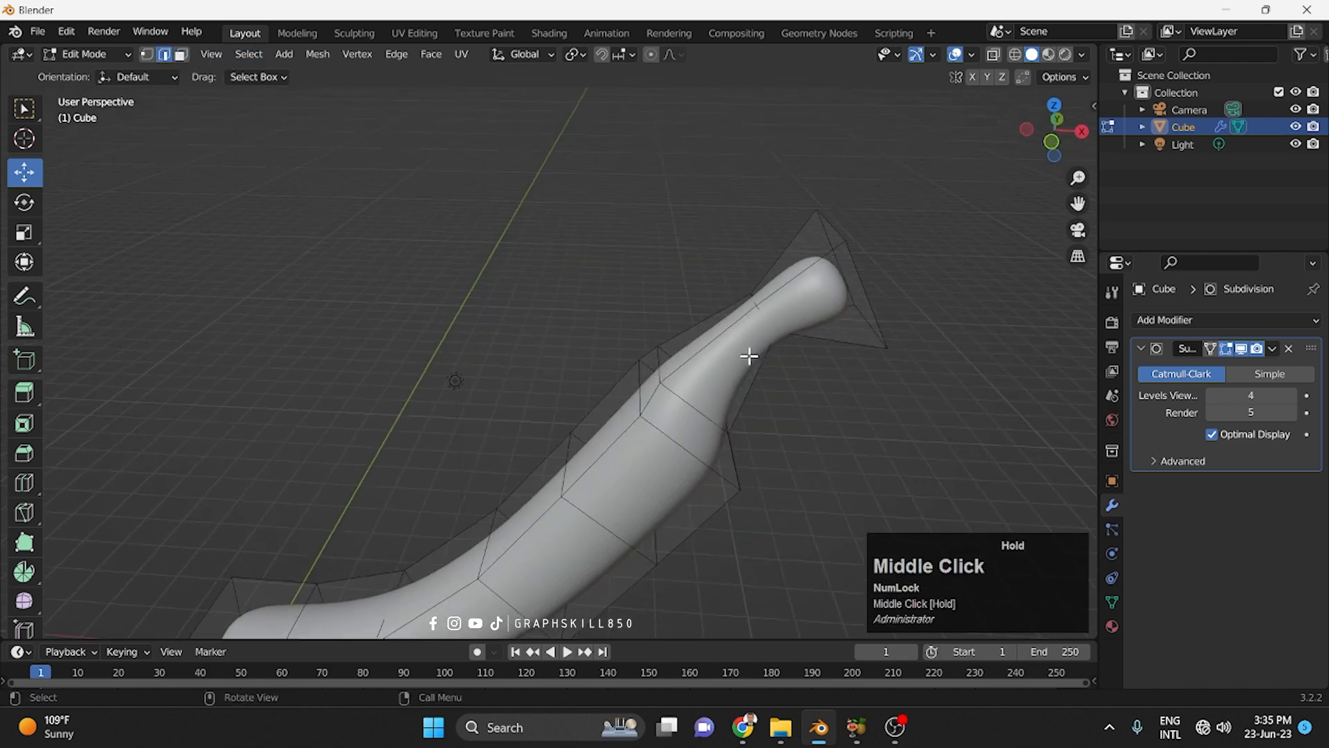
{"action": "left_click", "coordinate": [760, 307], "text": "alt+shift"}
{"action": "key", "text": "s"}
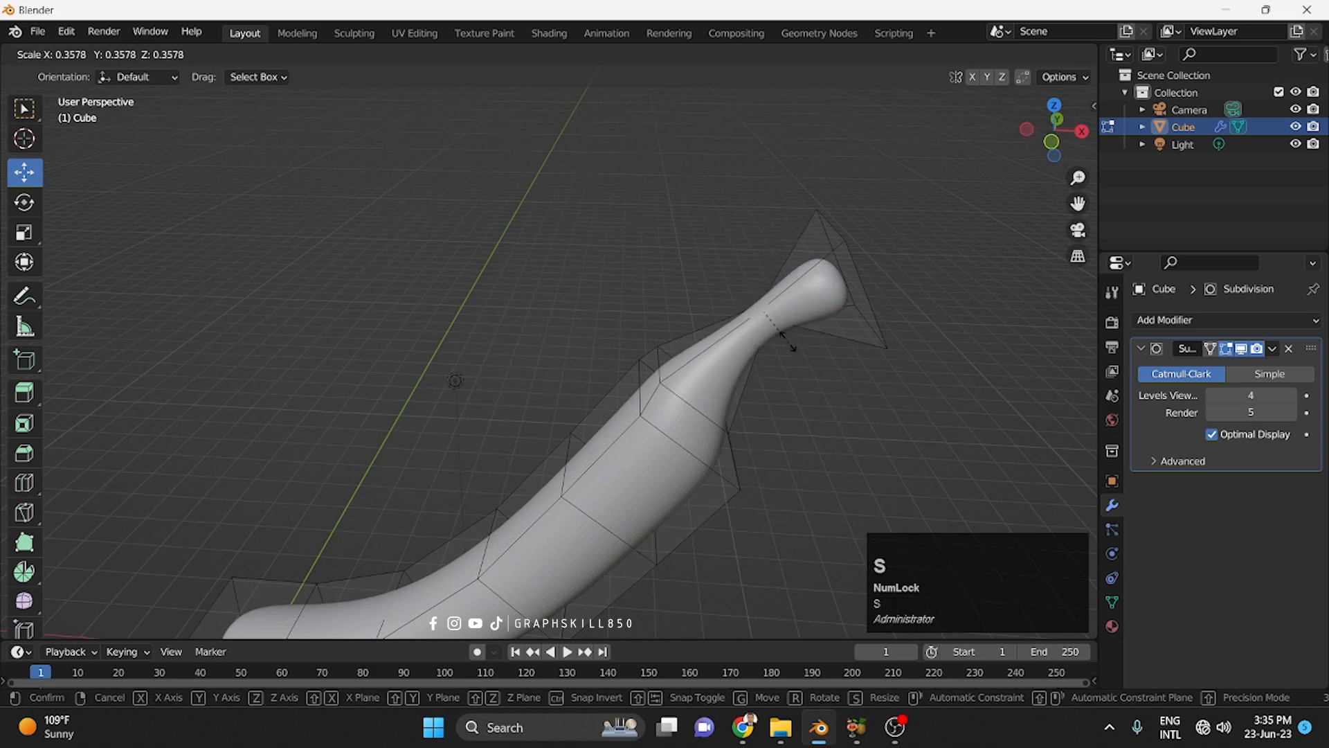
{"action": "left_click", "coordinate": [780, 334]}
Step: Select the end face of the stem tip in face selection mode and scale it up
{"action": "middle_click_drag", "start_coordinate": [780, 333], "coordinate": [809, 347]}
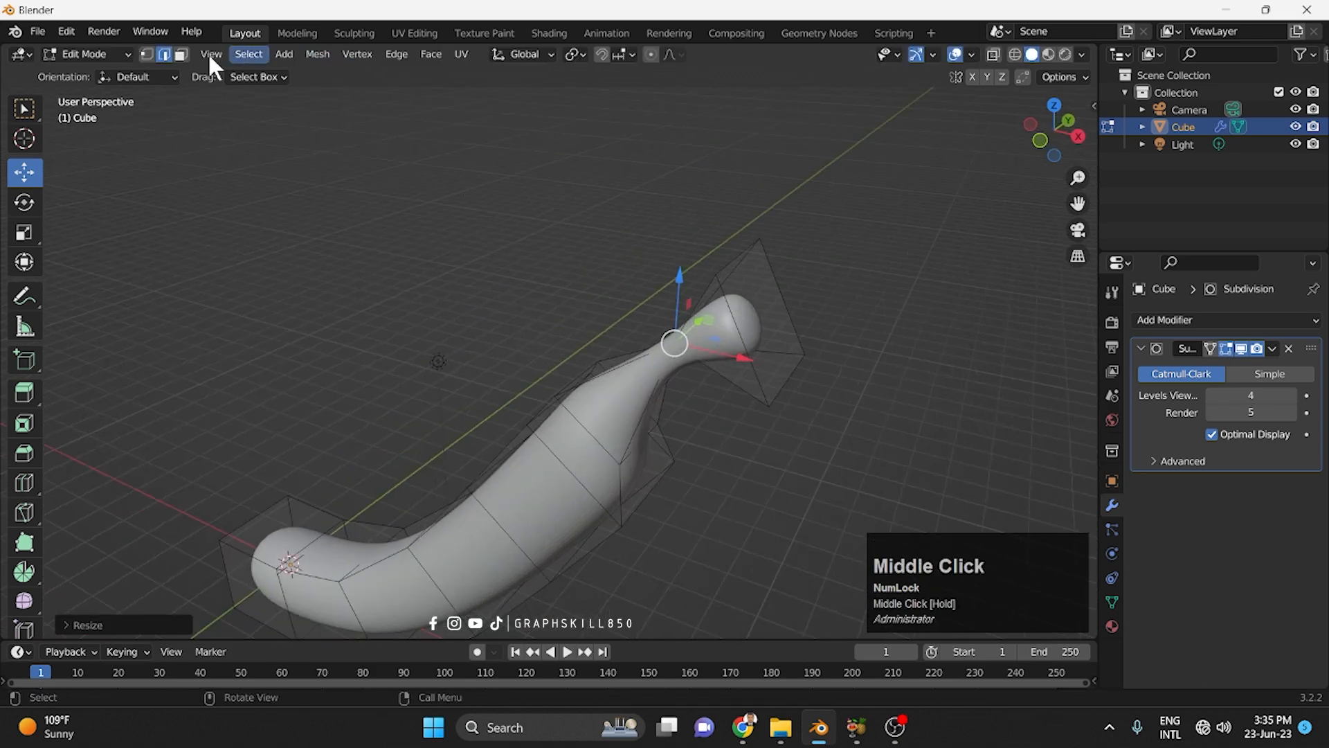
{"action": "left_click", "coordinate": [787, 308], "text": "alt"}
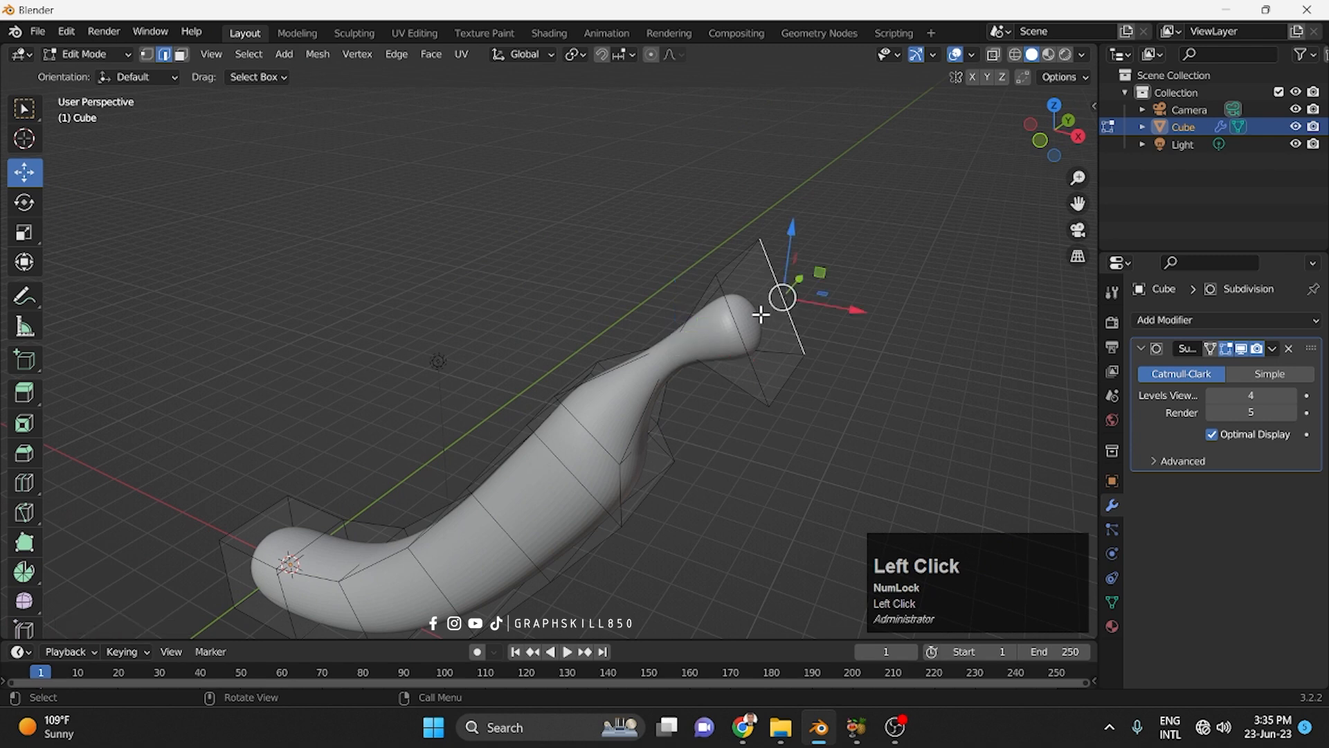
{"action": "left_click", "coordinate": [180, 56]}
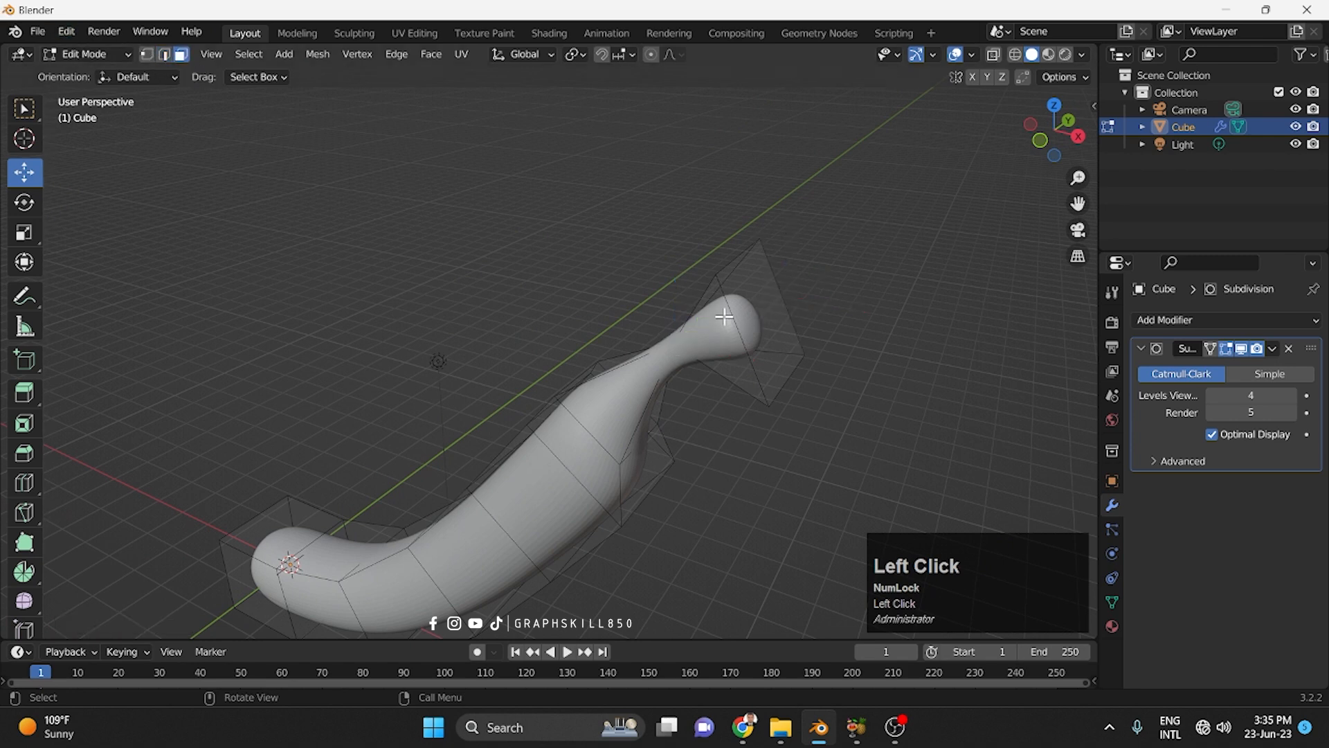
{"action": "left_click", "coordinate": [756, 319]}
{"action": "key", "text": "s"}
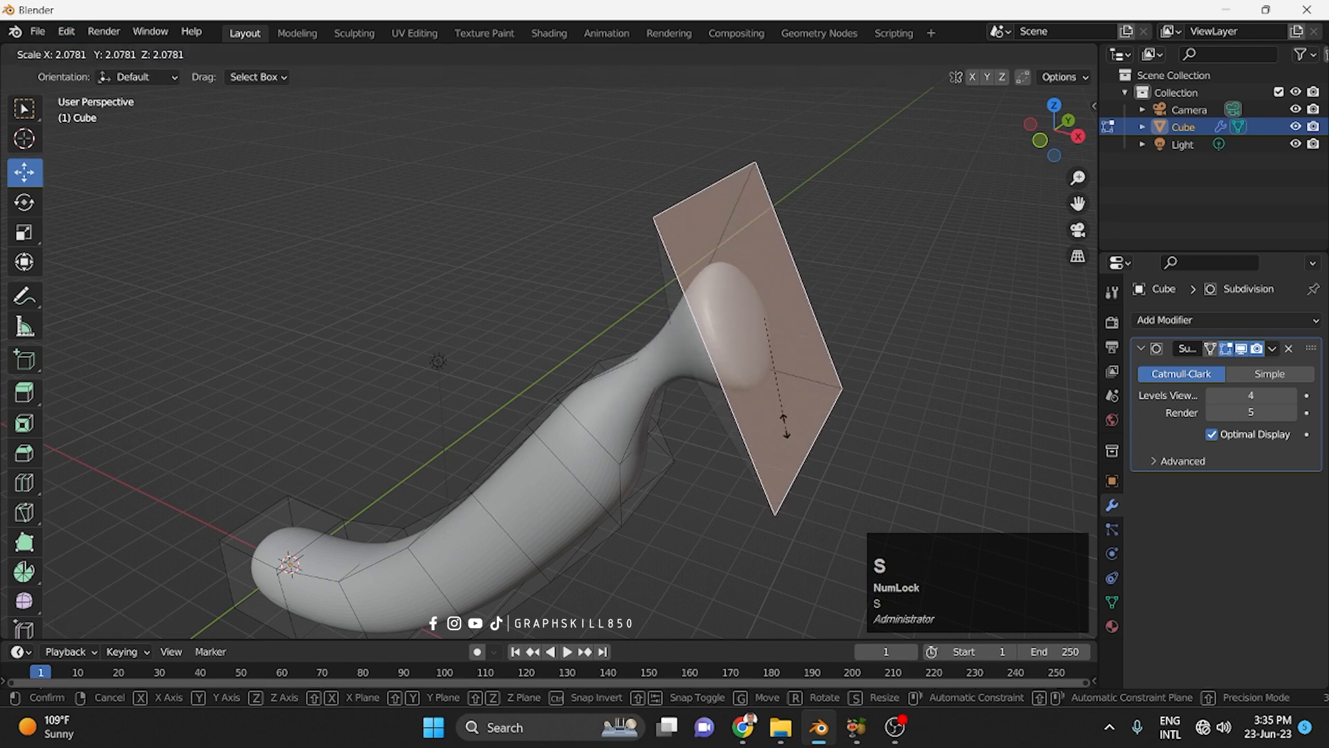
{"action": "left_click", "coordinate": [760, 388]}
Step: Scale the stem tip's end face down to about 0.69
{"action": "scroll", "coordinate": [768, 333], "scroll_direction": "down", "scroll_amount": 3}
{"action": "middle_click_drag", "start_coordinate": [771, 309], "coordinate": [769, 388]}
{"action": "key", "text": "s"}
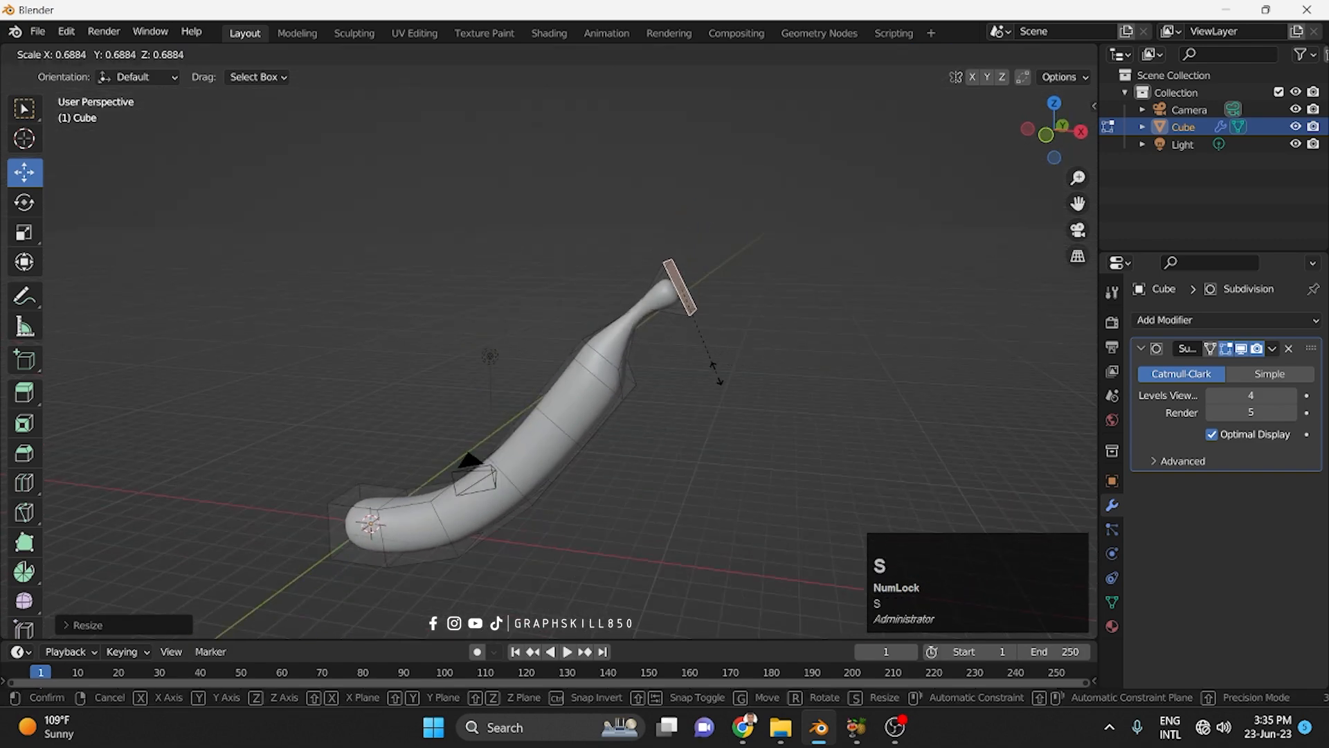
{"action": "left_click", "coordinate": [713, 378]}
Step: Select the end face at the rounded lower end of the body and extrude it a short distance outward
{"action": "middle_click_drag", "start_coordinate": [548, 392], "coordinate": [650, 391]}
{"action": "middle_click_drag", "start_coordinate": [453, 521], "coordinate": [556, 332], "text": "shift"}
{"action": "scroll", "coordinate": [480, 341], "scroll_direction": "up", "scroll_amount": 3}
{"action": "left_click", "coordinate": [508, 350]}
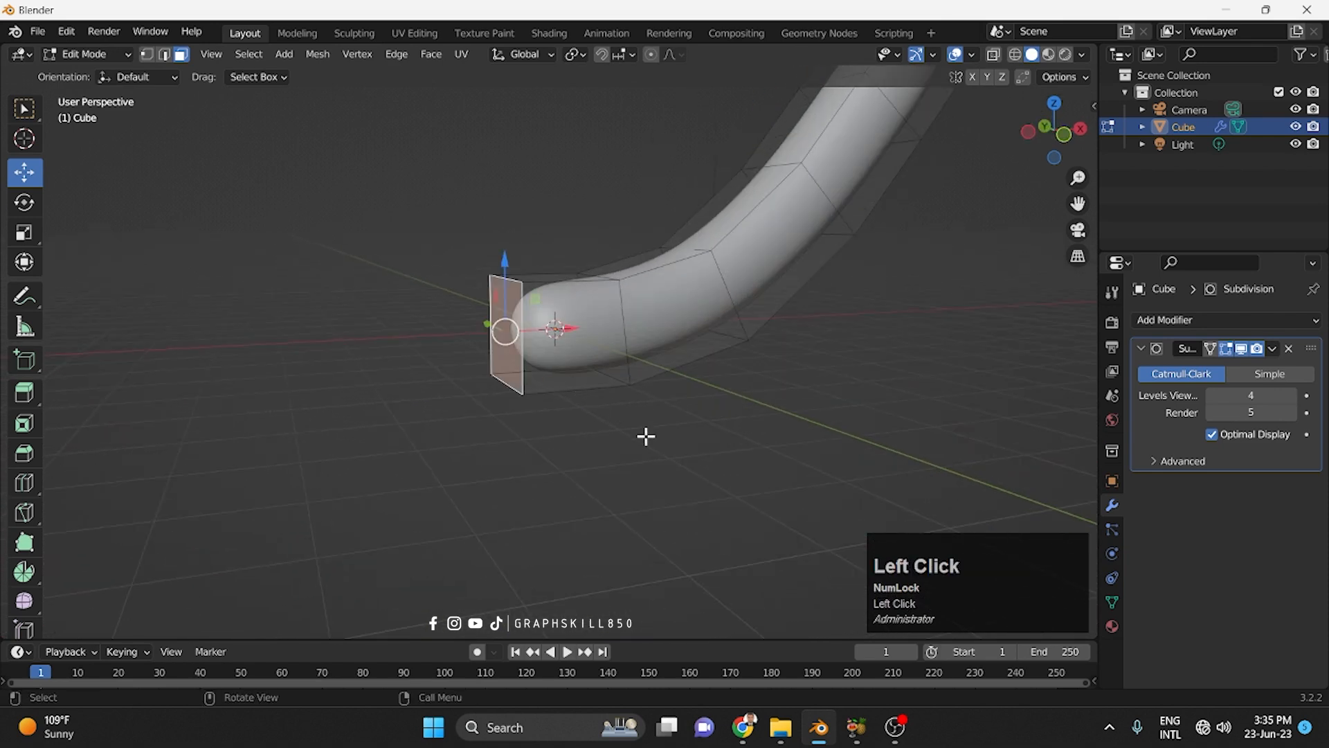
{"action": "key", "text": "e"}
{"action": "left_click", "coordinate": [614, 437]}
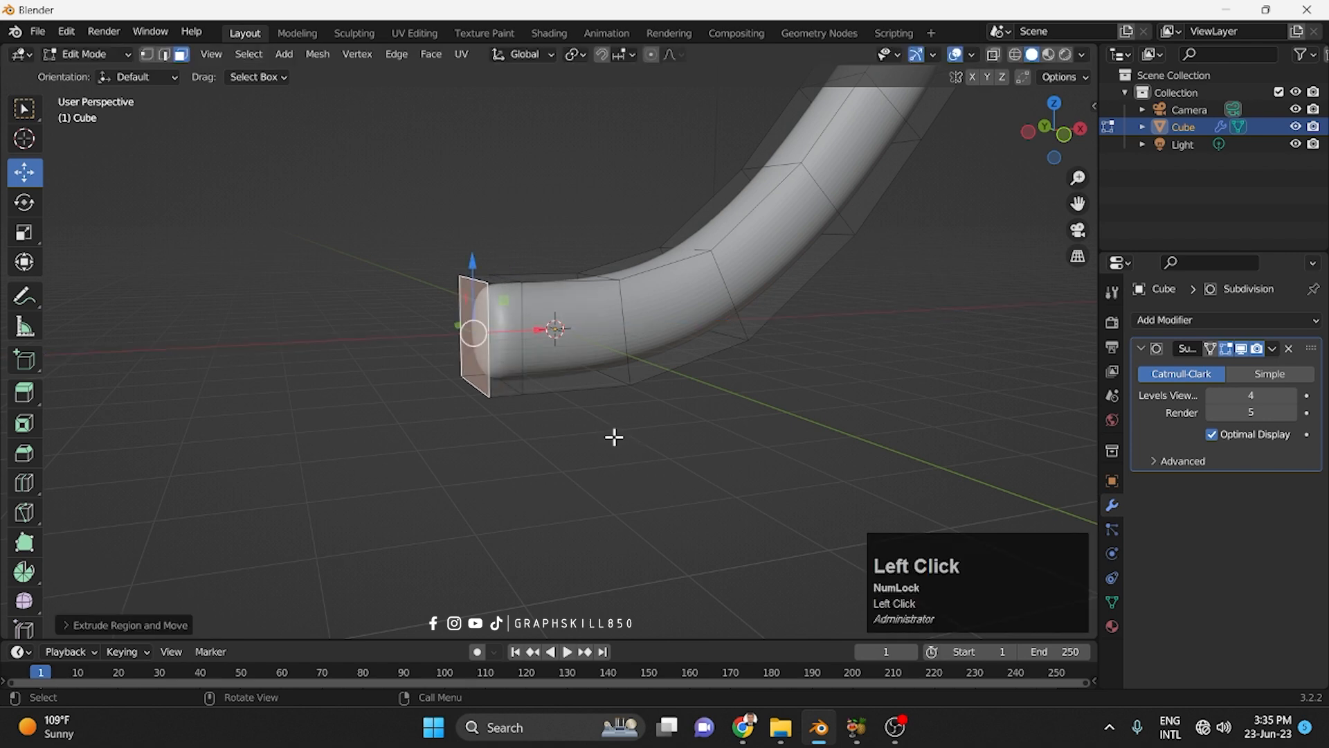
Step: Scale the extruded end face at the body's lower end down to about 0.08 to close it into a rounded tip
{"action": "key", "text": "s"}
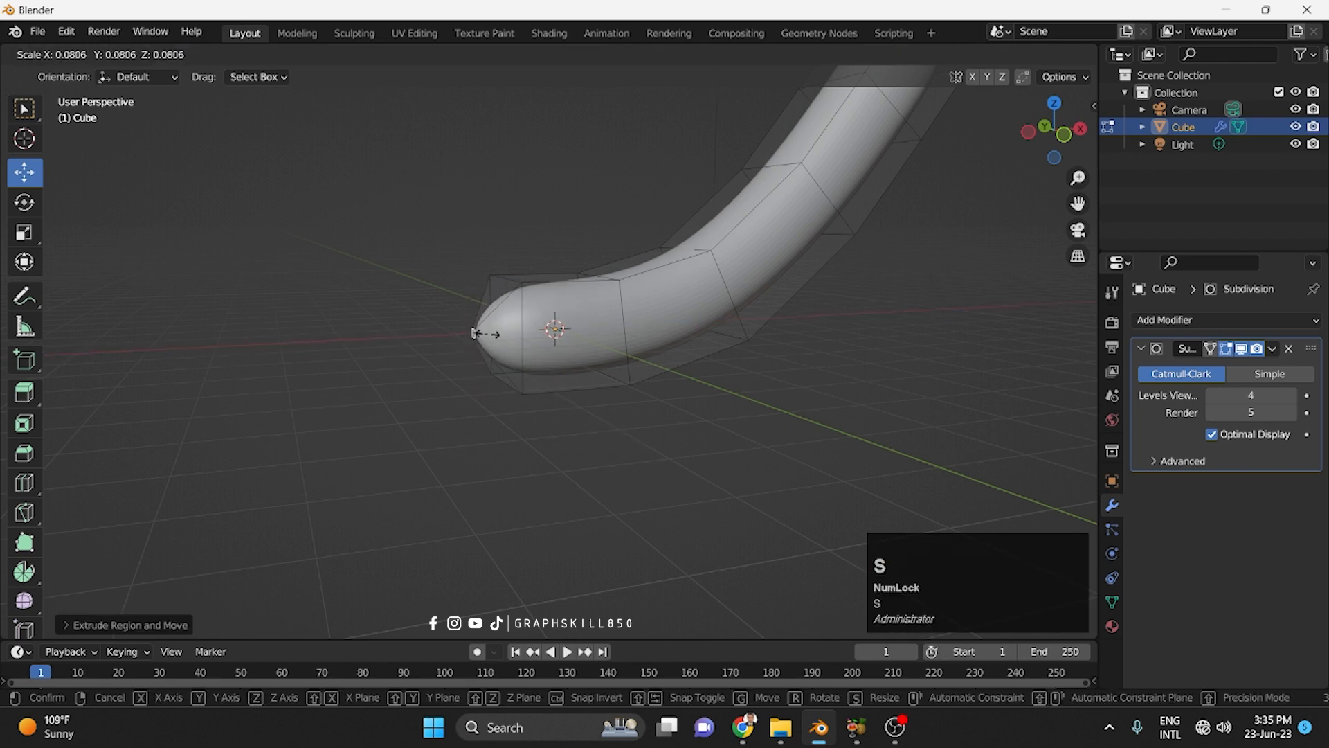
{"action": "left_click", "coordinate": [477, 336]}
{"action": "middle_click_drag", "start_coordinate": [546, 380], "coordinate": [492, 455]}
{"action": "mouse_move", "coordinate": [493, 425]}
{"action": "left_mouse_down"}
{"action": "mouse_move", "coordinate": [466, 418]}
{"action": "mouse_move", "coordinate": [488, 425]}
{"action": "left_mouse_up"}
{"action": "scroll", "coordinate": [488, 426], "scroll_direction": "down", "scroll_amount": 2}
{"action": "middle_click_drag", "start_coordinate": [488, 449], "coordinate": [501, 452]}
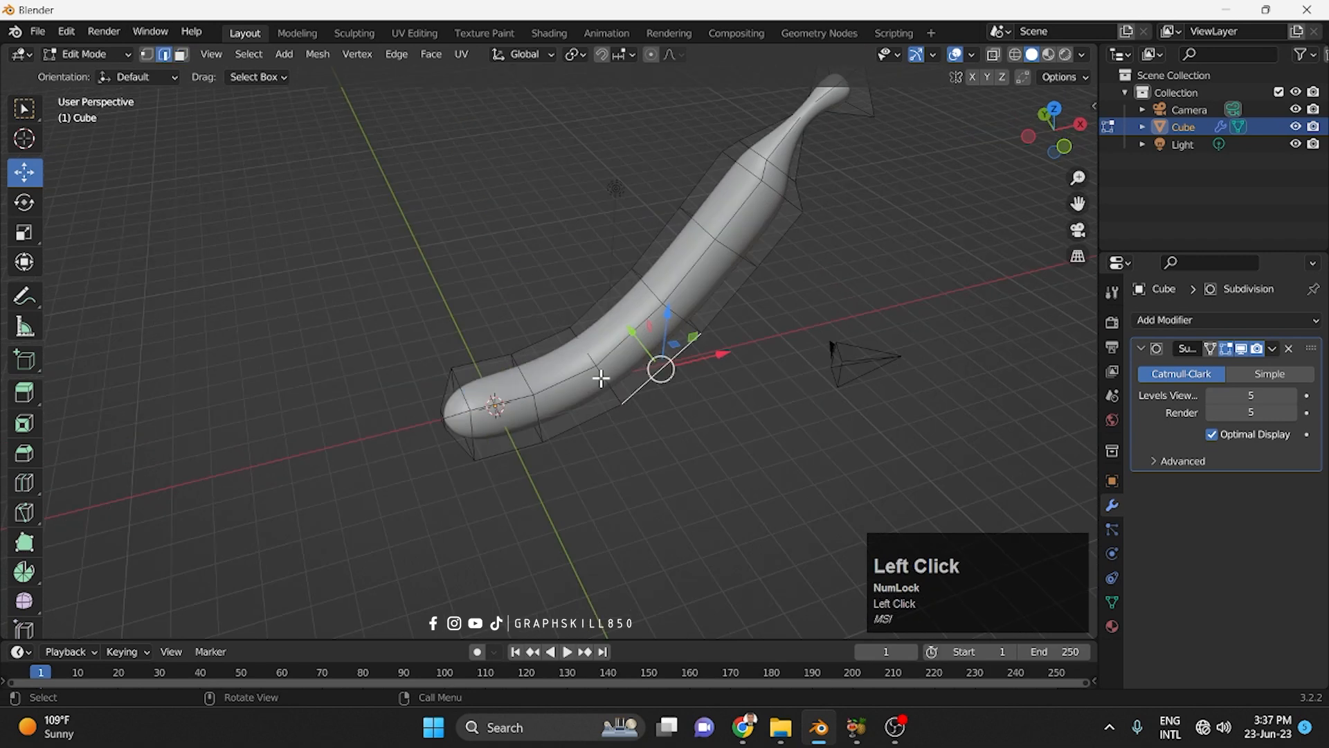
Step: Add two lengthwise loop cuts along the body, sliding the first off-centre, and switch to vertex selection mode
{"action": "key", "text": "ctrl+r"}
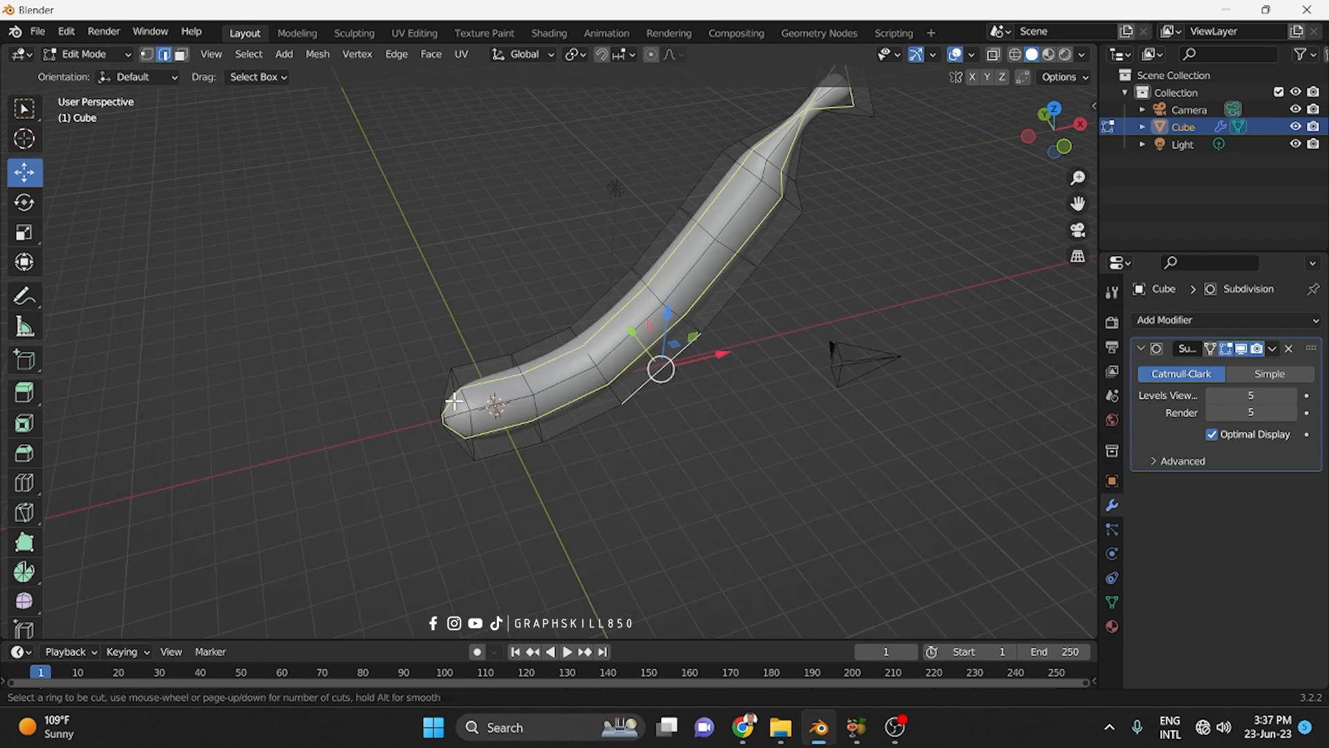
{"action": "left_click_drag", "start_coordinate": [454, 401], "coordinate": [461, 400]}
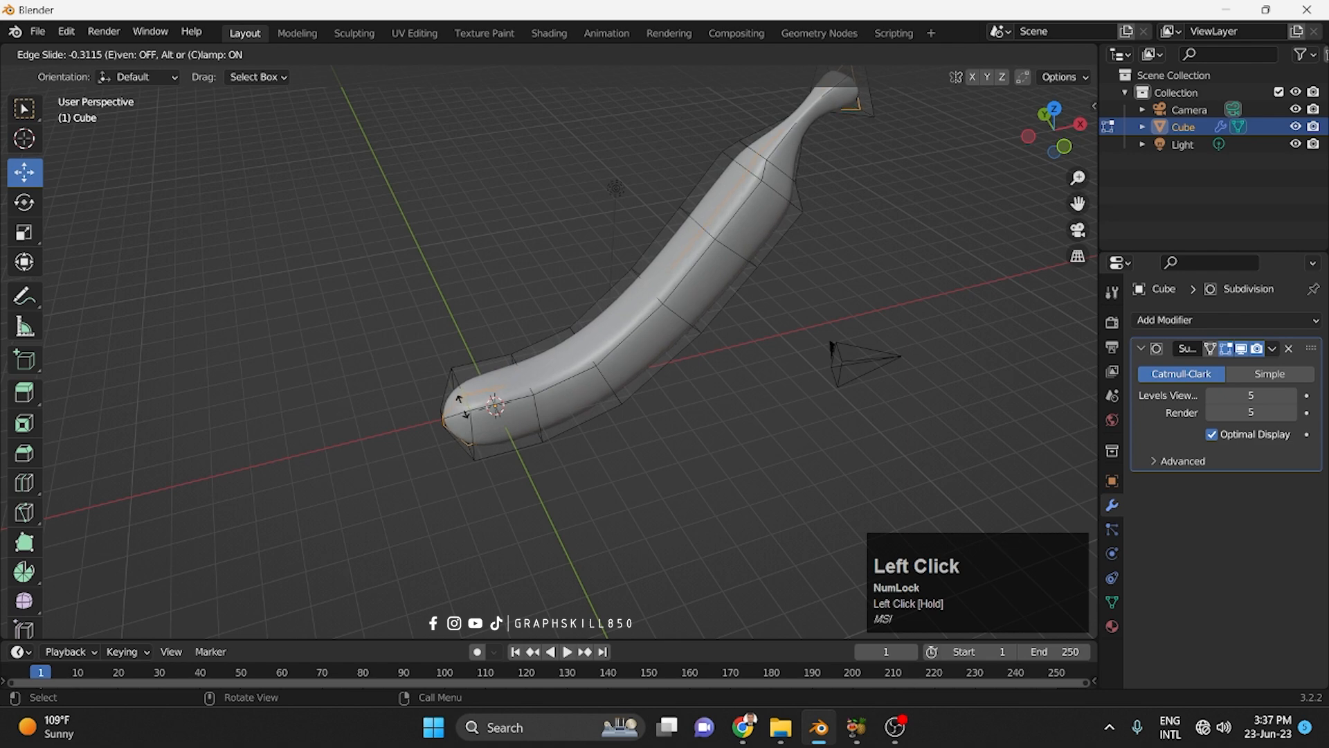
{"action": "mouse_move", "coordinate": [460, 400]}
{"action": "left_mouse_down"}
{"action": "mouse_move", "coordinate": [461, 377]}
{"action": "mouse_move", "coordinate": [470, 385]}
{"action": "left_mouse_up"}
{"action": "key", "text": "ctrl+r"}
{"action": "left_click", "coordinate": [468, 383]}
{"action": "middle_click_drag", "start_coordinate": [585, 373], "coordinate": [154, 167]}
{"action": "scroll", "coordinate": [449, 395], "scroll_direction": "up", "scroll_amount": 2}
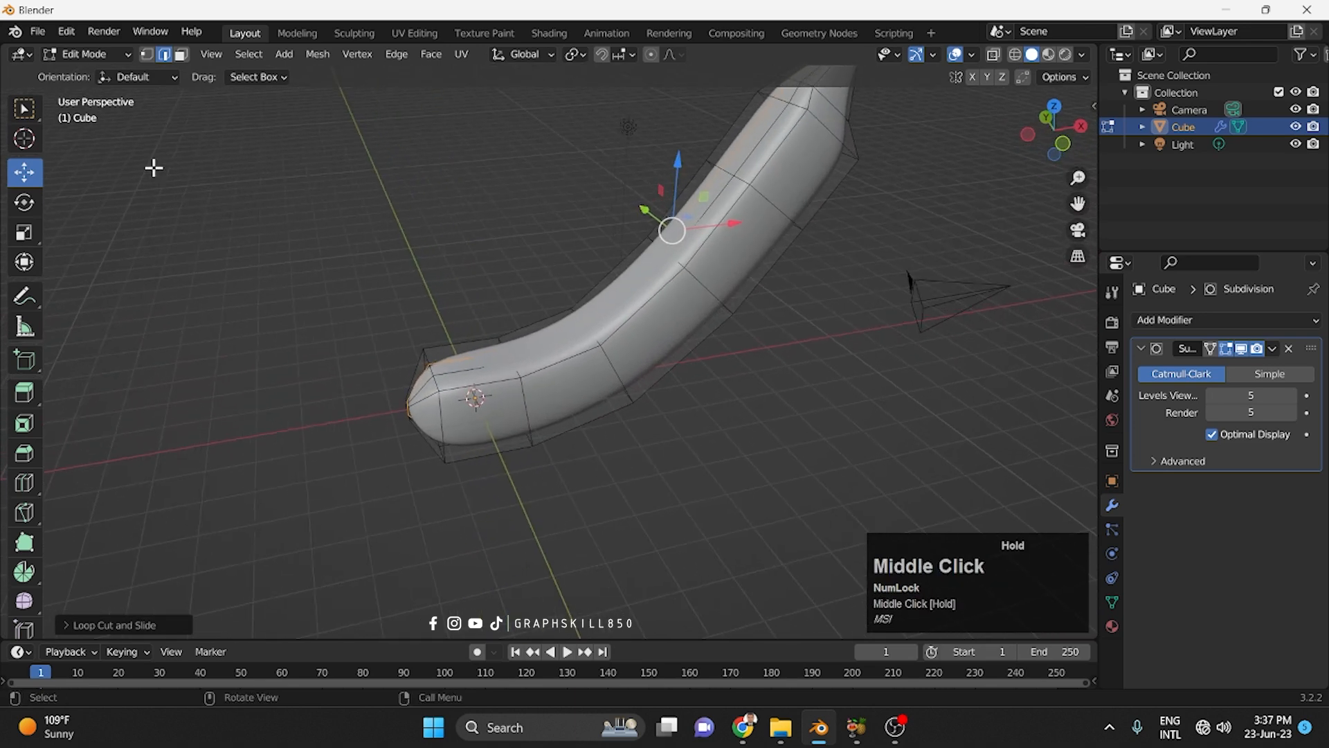
{"action": "left_click", "coordinate": [146, 54]}
{"action": "left_click_drag", "start_coordinate": [336, 359], "coordinate": [440, 495]}
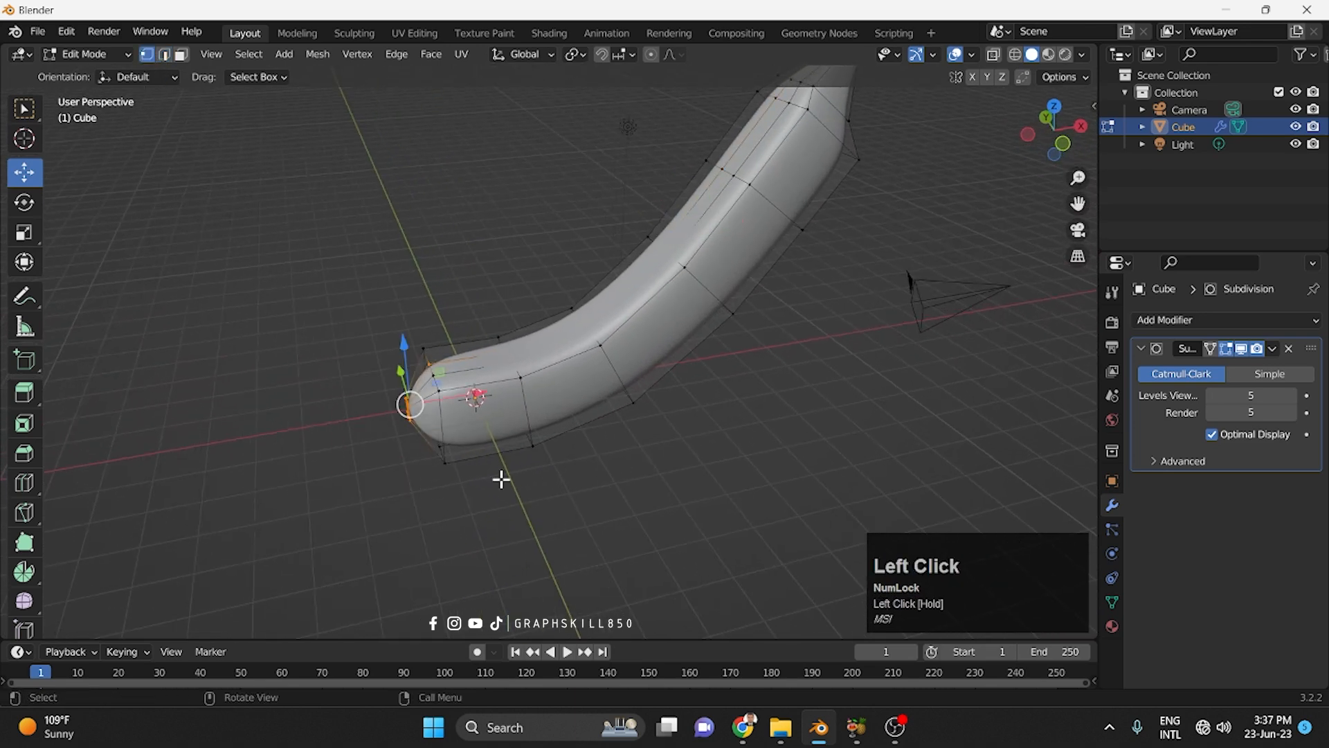
{"action": "left_click_drag", "start_coordinate": [463, 403], "coordinate": [460, 421]}
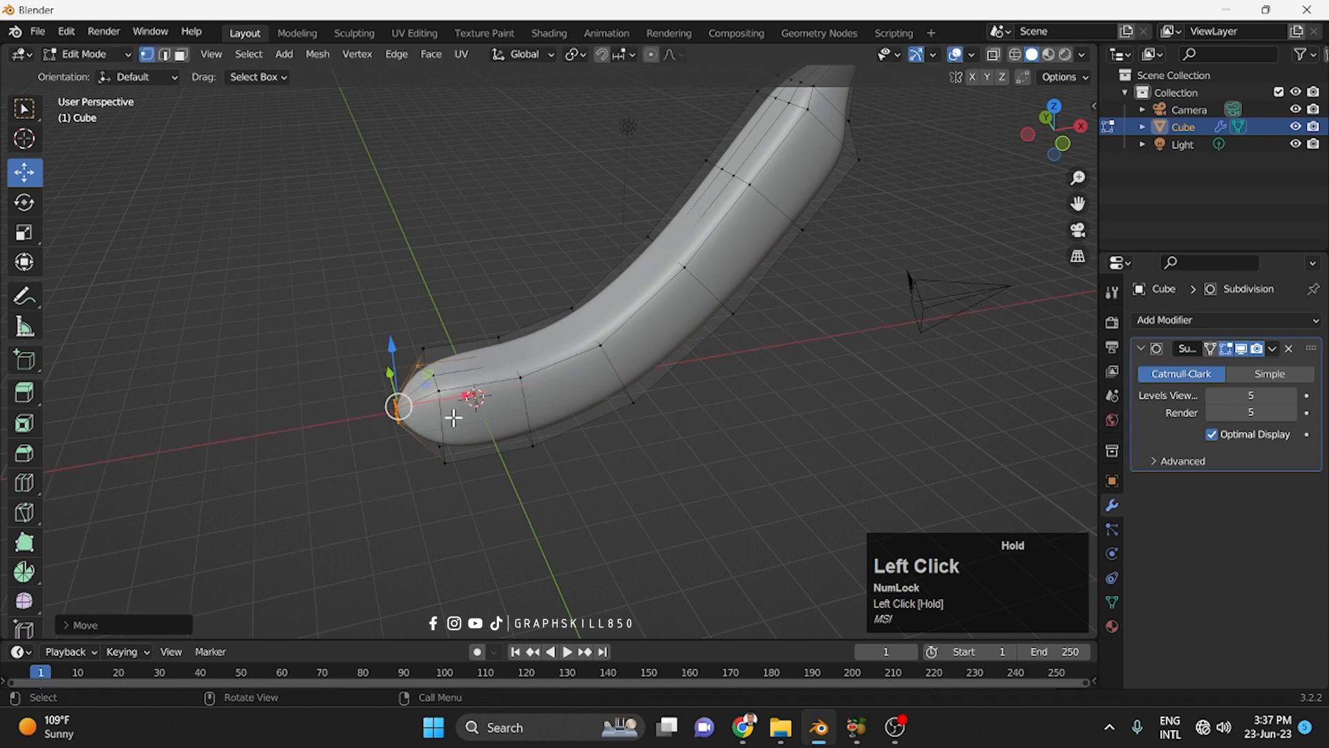
{"action": "key", "text": "ctrl+z"}
Step: Select all vertices of the body's rounded lower end with X-ray on, scale them down slightly, and return to Object Mode with X-ray off
{"action": "left_click_drag", "start_coordinate": [303, 265], "coordinate": [478, 562]}
{"action": "middle_click_drag", "start_coordinate": [469, 554], "coordinate": [546, 501]}
{"action": "left_click", "coordinate": [995, 54]}
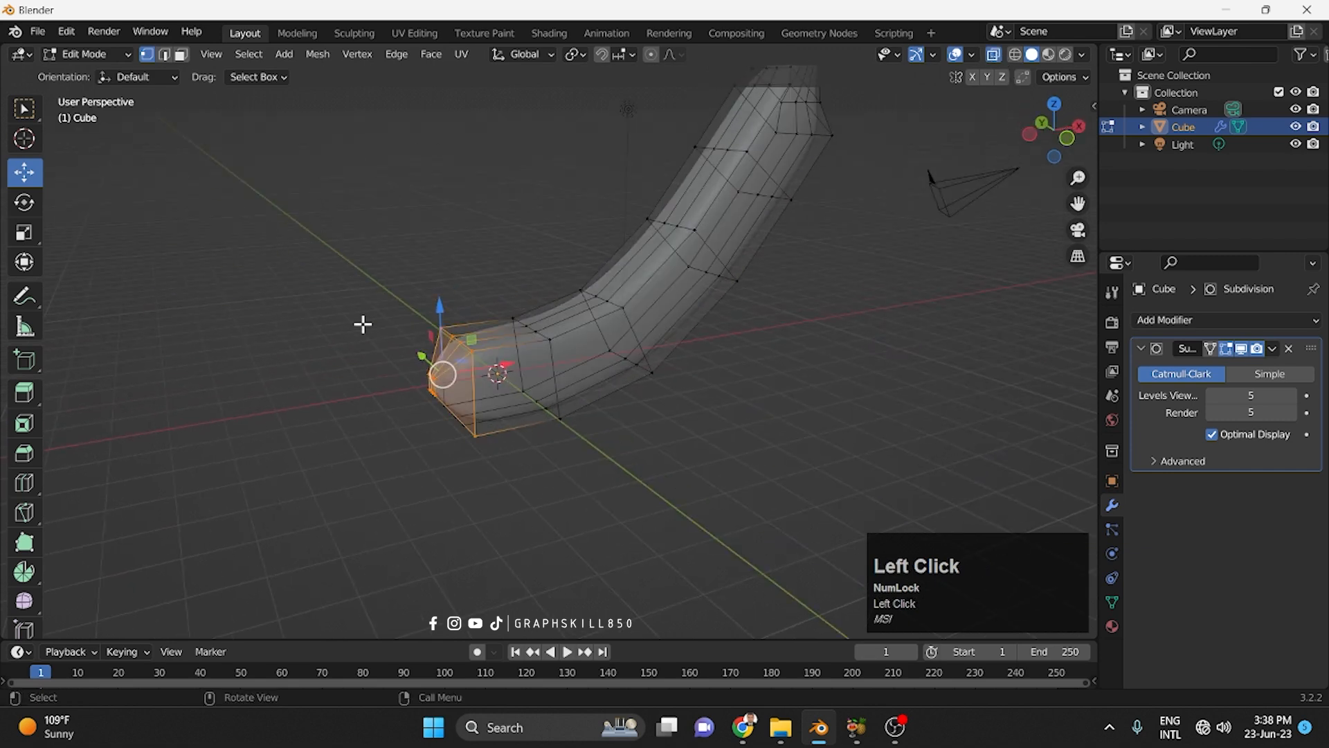
{"action": "middle_click_drag", "start_coordinate": [360, 285], "coordinate": [297, 339]}
{"action": "left_click_drag", "start_coordinate": [326, 302], "coordinate": [406, 496]}
{"action": "middle_click_drag", "start_coordinate": [407, 496], "coordinate": [442, 504]}
{"action": "key", "text": "s"}
{"action": "left_click", "coordinate": [473, 479]}
{"action": "key", "text": "Tab"}
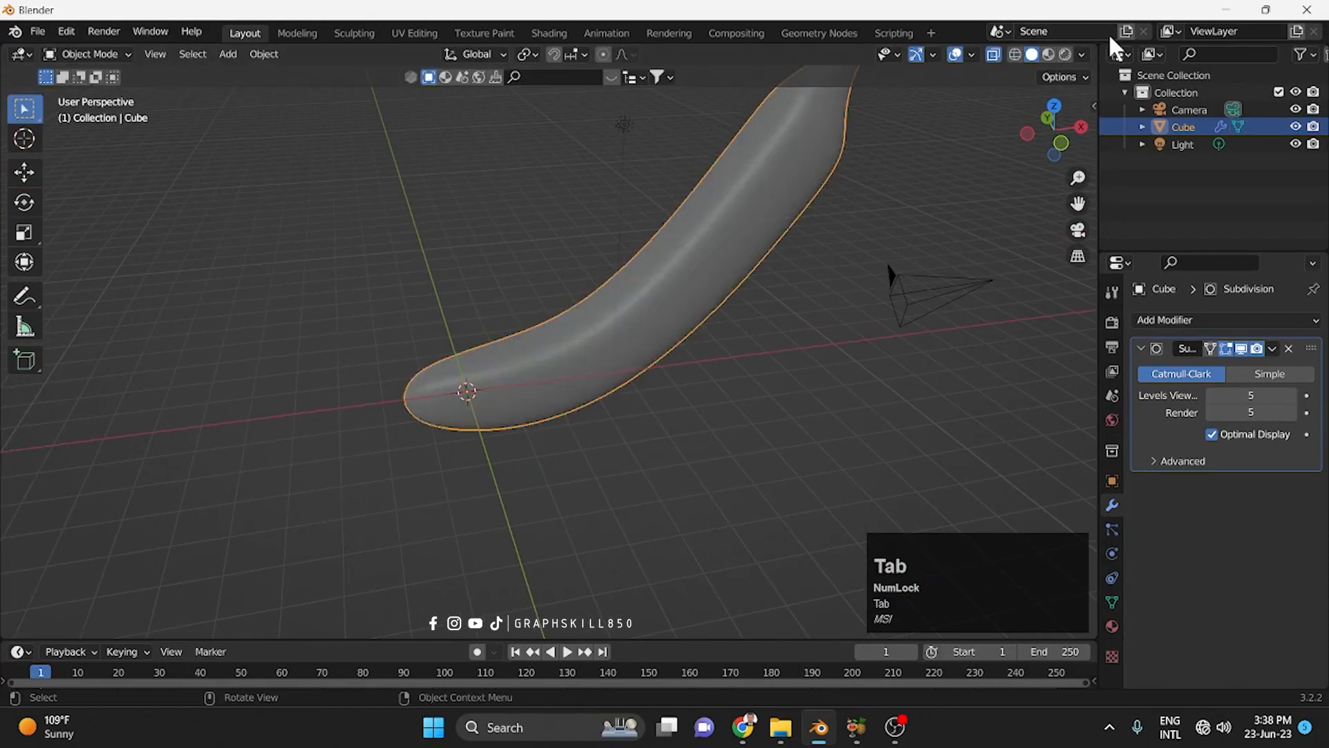
{"action": "left_click", "coordinate": [994, 54]}
Step: Re-enter Edit Mode with nothing selected and show the mesh in solid shading with X-ray on
{"action": "scroll", "coordinate": [544, 429], "scroll_direction": "down", "scroll_amount": 3}
{"action": "middle_click_drag", "start_coordinate": [543, 431], "coordinate": [566, 458]}
{"action": "scroll", "coordinate": [658, 325], "scroll_direction": "up", "scroll_amount": 2}
{"action": "key", "text": "Tab"}
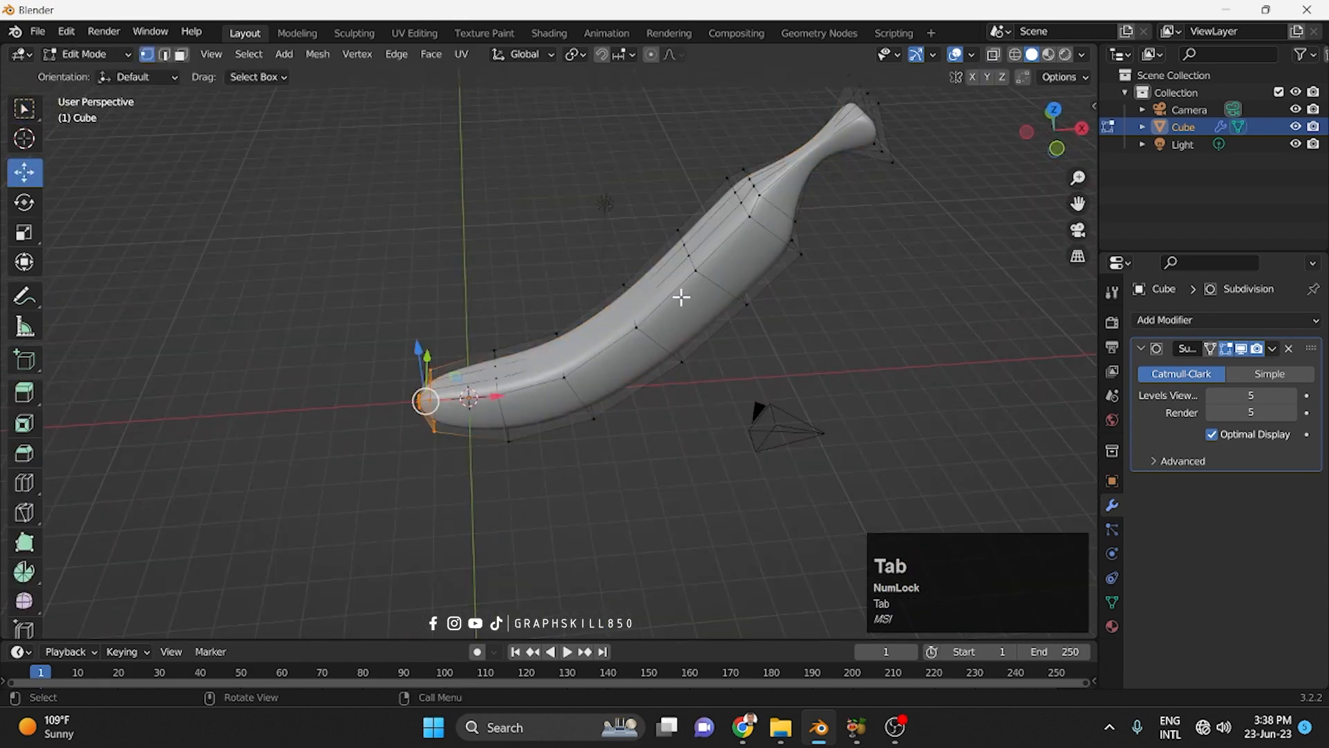
{"action": "scroll", "coordinate": [670, 309], "scroll_direction": "up", "scroll_amount": 2}
{"action": "left_click", "coordinate": [649, 304], "text": "alt"}
{"action": "left_click", "coordinate": [605, 202]}
{"action": "left_click", "coordinate": [1014, 54]}
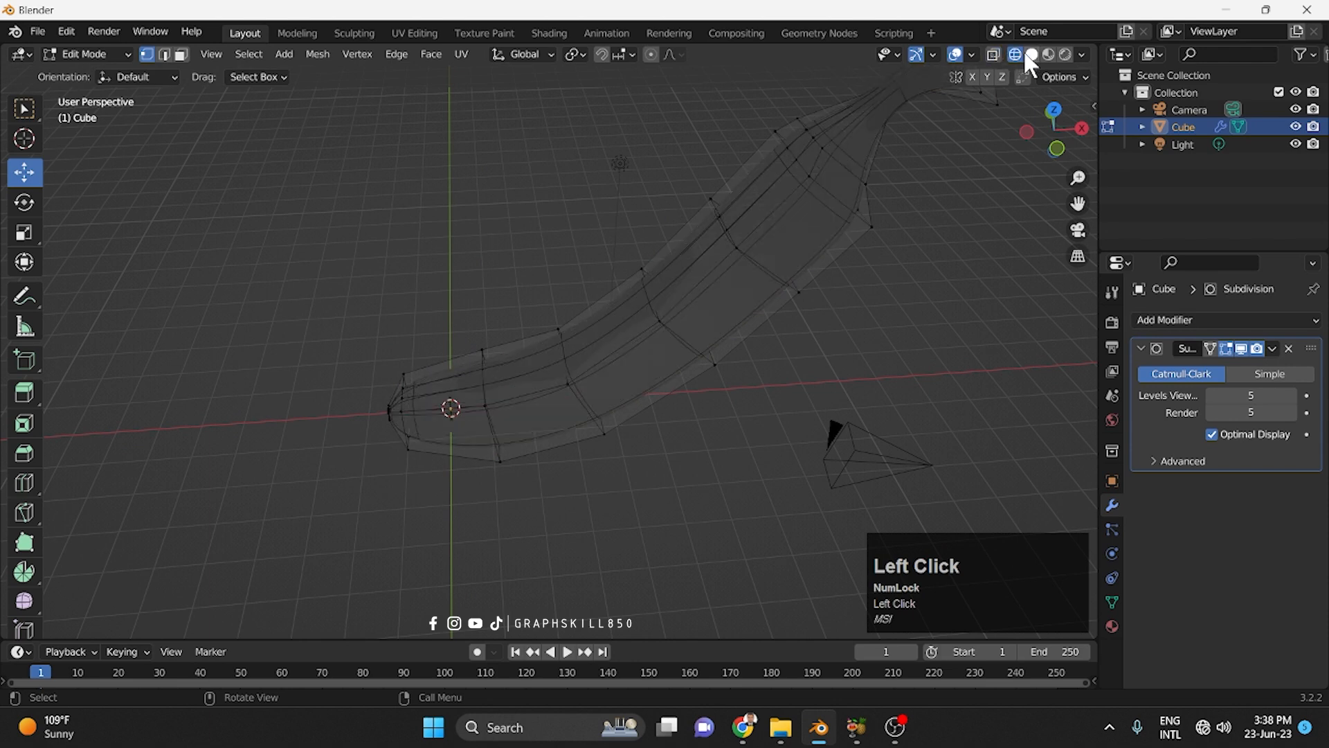
{"action": "left_click", "coordinate": [1031, 54]}
{"action": "left_click", "coordinate": [992, 54]}
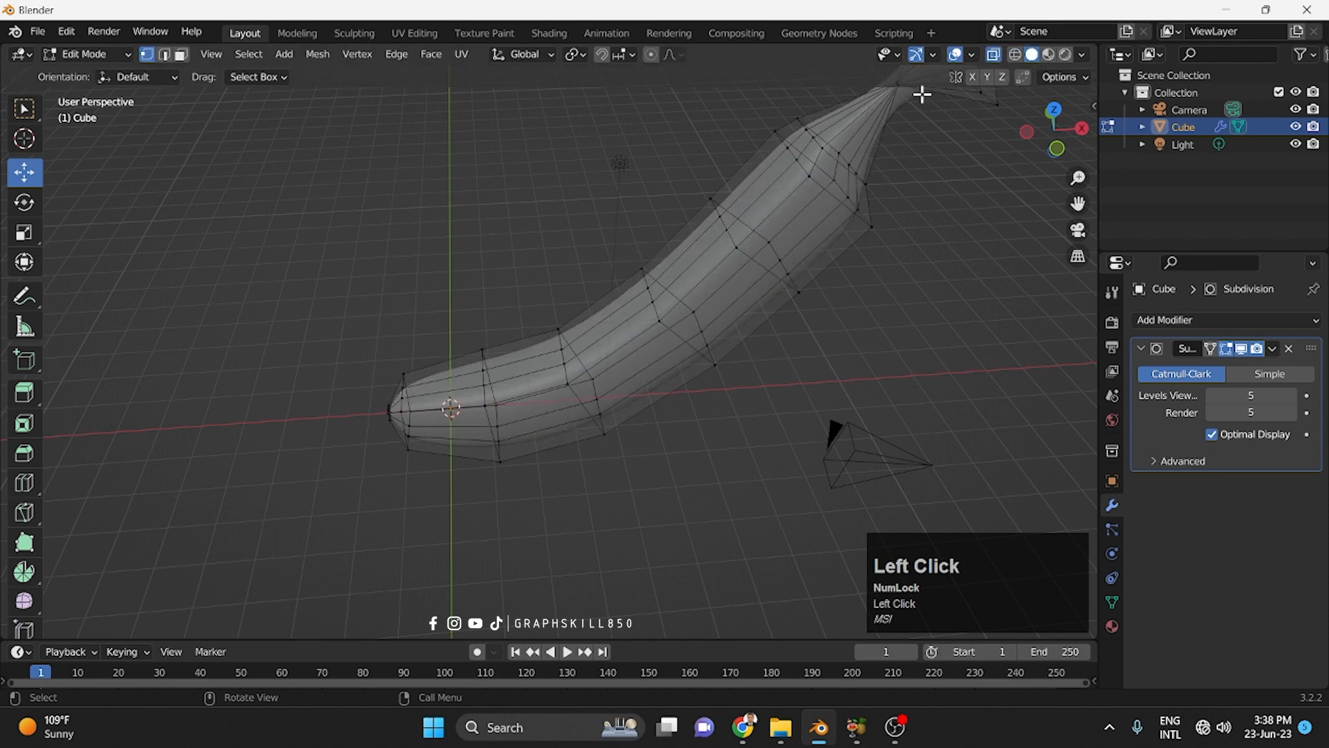
Step: Select the vertex ring around the middle of the body and scale it up to about 1.05
{"action": "left_click_drag", "start_coordinate": [595, 240], "coordinate": [729, 388]}
{"action": "middle_click_drag", "start_coordinate": [730, 388], "coordinate": [703, 371]}
{"action": "key", "text": "s"}
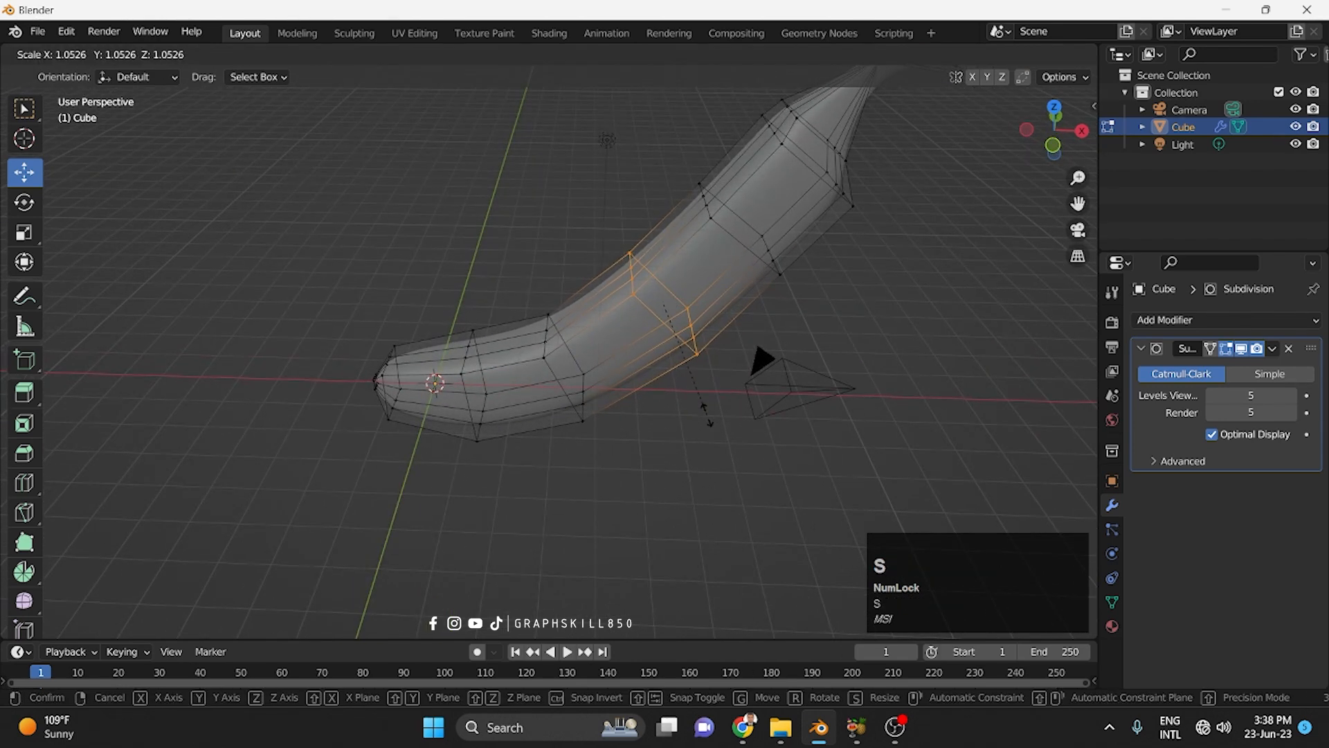
{"action": "left_click", "coordinate": [712, 418]}
Step: Select the next vertex ring toward the lower end, scale it up to about 1.1, and return to Object Mode
{"action": "left_click_drag", "start_coordinate": [523, 281], "coordinate": [616, 486]}
{"action": "key", "text": "s"}
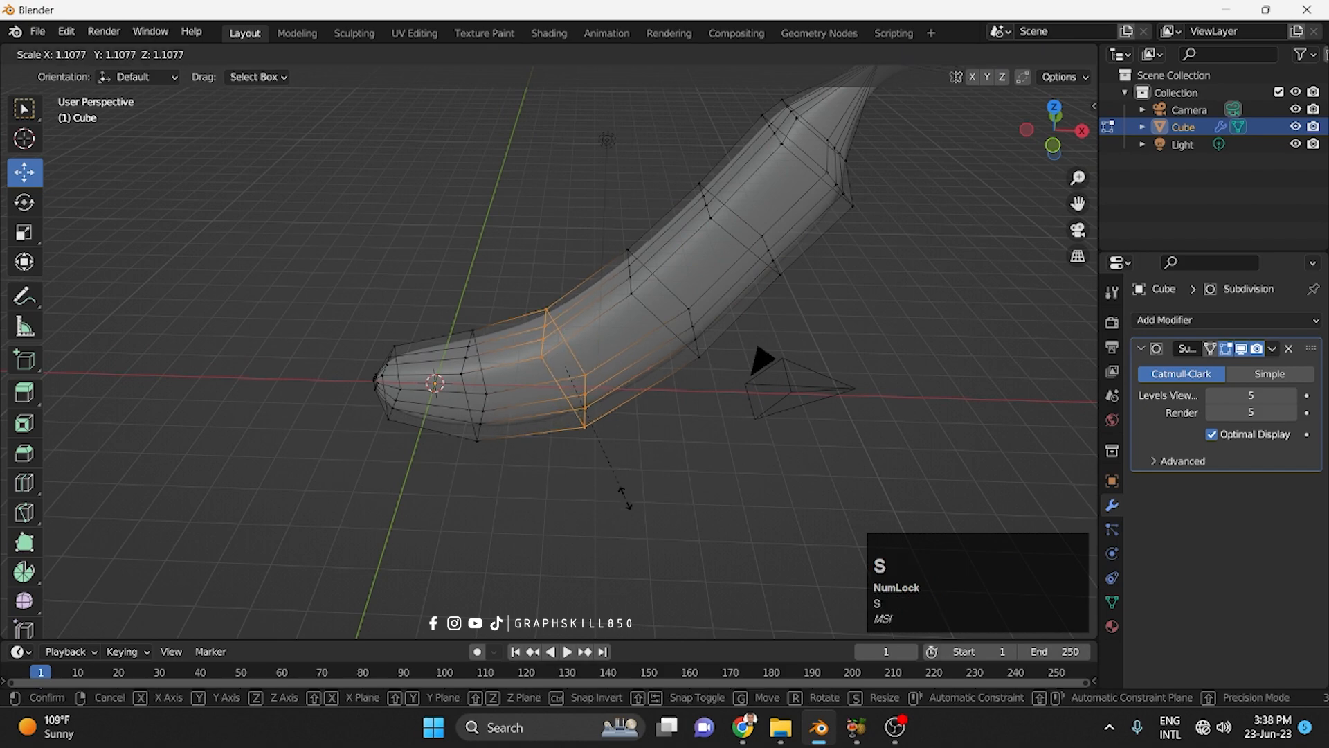
{"action": "left_click", "coordinate": [621, 496]}
{"action": "key", "text": "Tab"}
{"action": "middle_click_drag", "start_coordinate": [463, 454], "coordinate": [537, 406]}
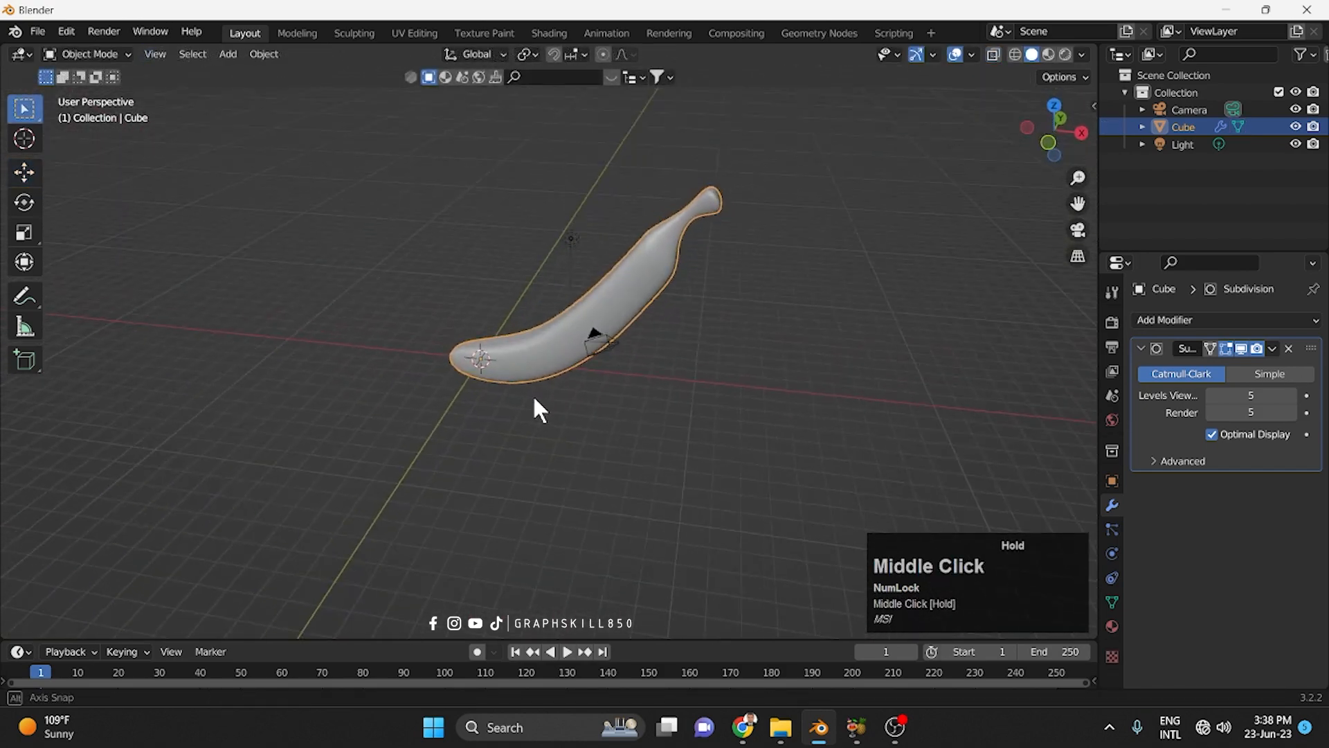
{"action": "scroll", "coordinate": [566, 376], "scroll_direction": "up", "scroll_amount": 4}
Step: Set the banana material's base color to bright yellow (H 0.175, S 1.000, V 0.800) and display the scene in Material Preview shading
{"action": "left_click", "coordinate": [561, 329]}
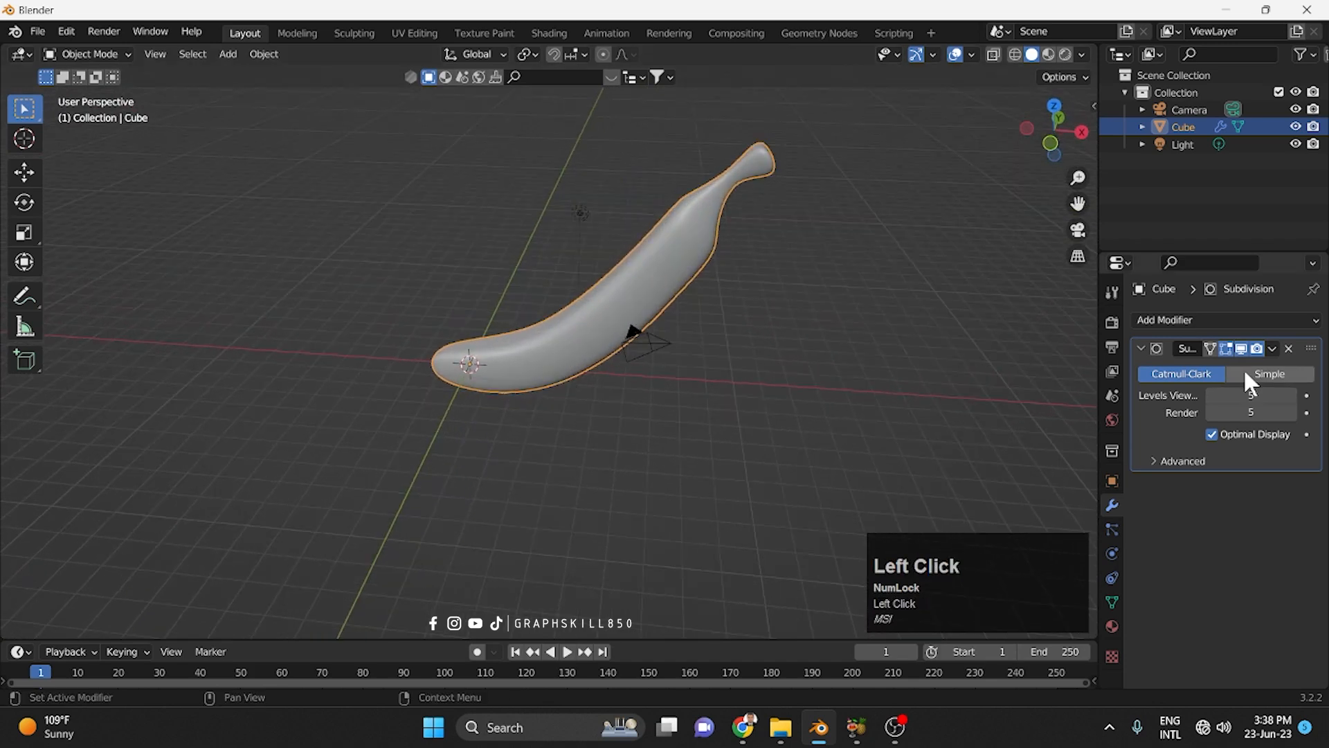
{"action": "left_click", "coordinate": [1112, 626]}
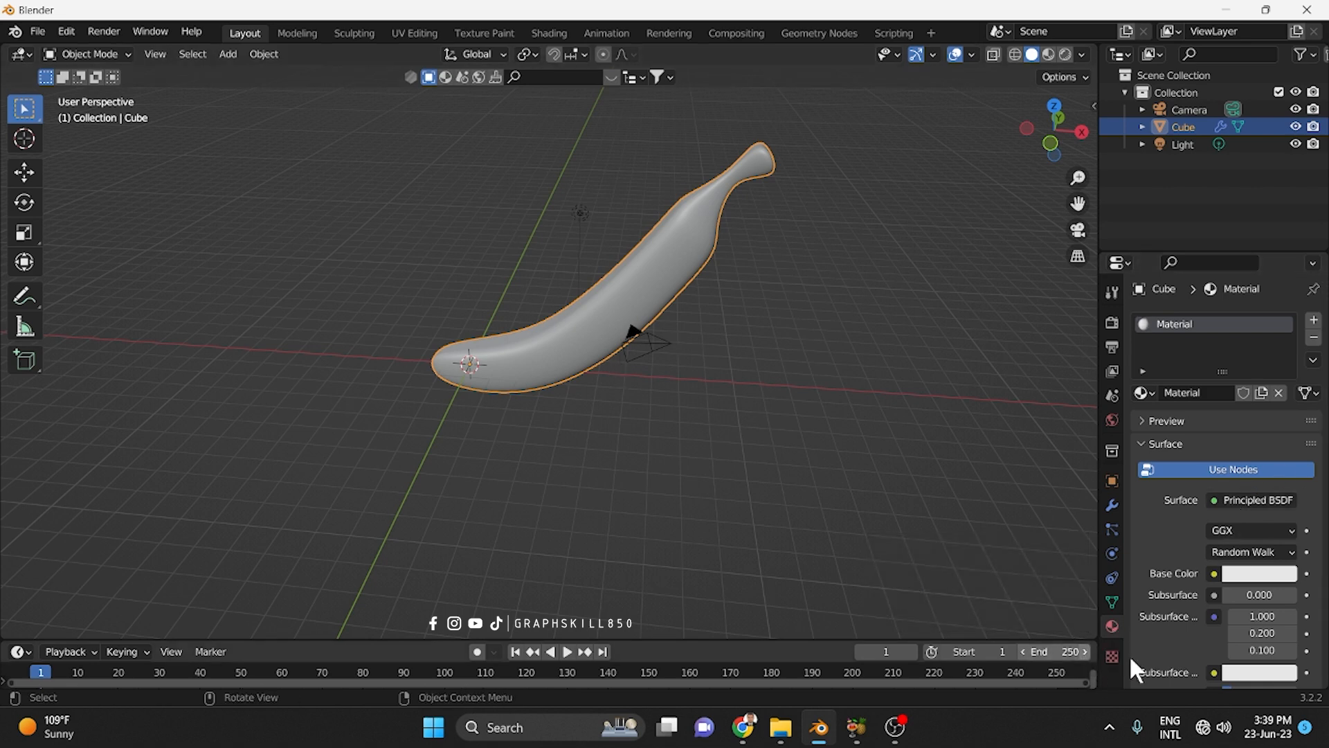
{"action": "left_click", "coordinate": [1261, 580]}
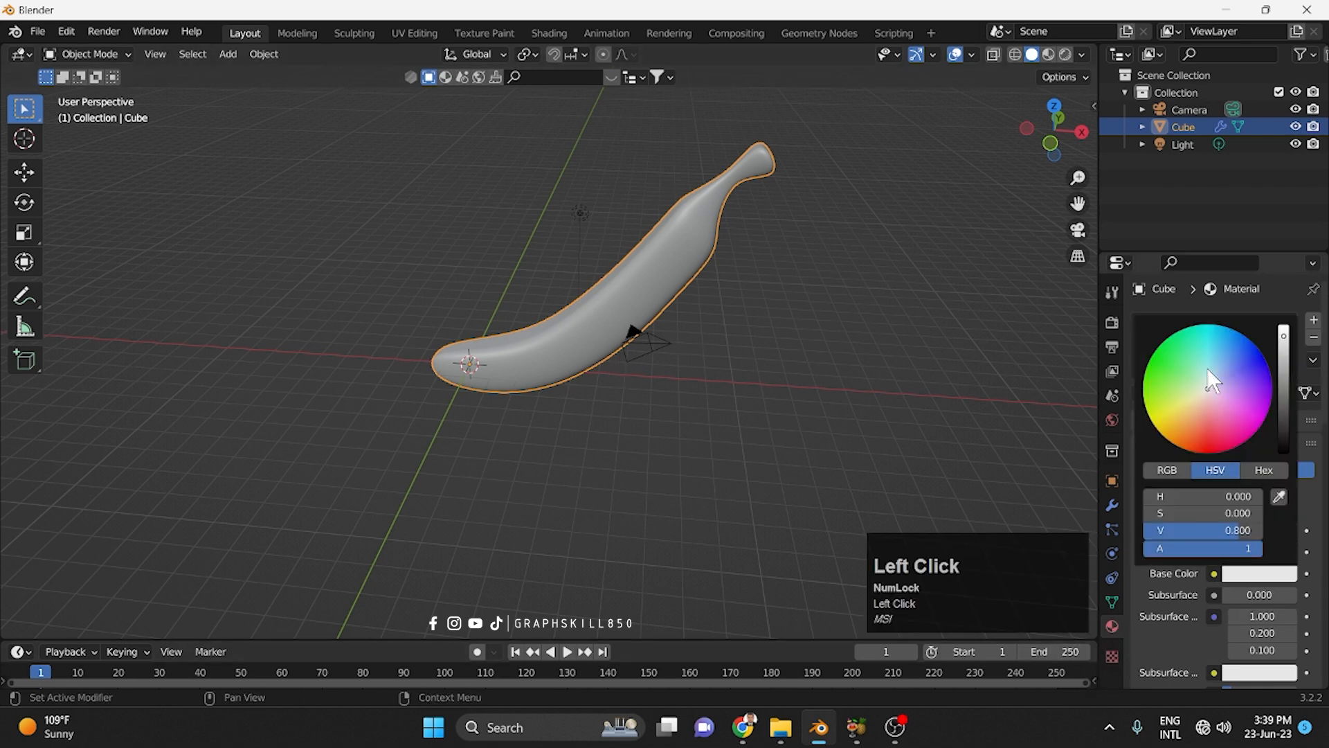
{"action": "left_click_drag", "start_coordinate": [1202, 363], "coordinate": [1169, 423]}
{"action": "left_click", "coordinate": [1047, 54]}
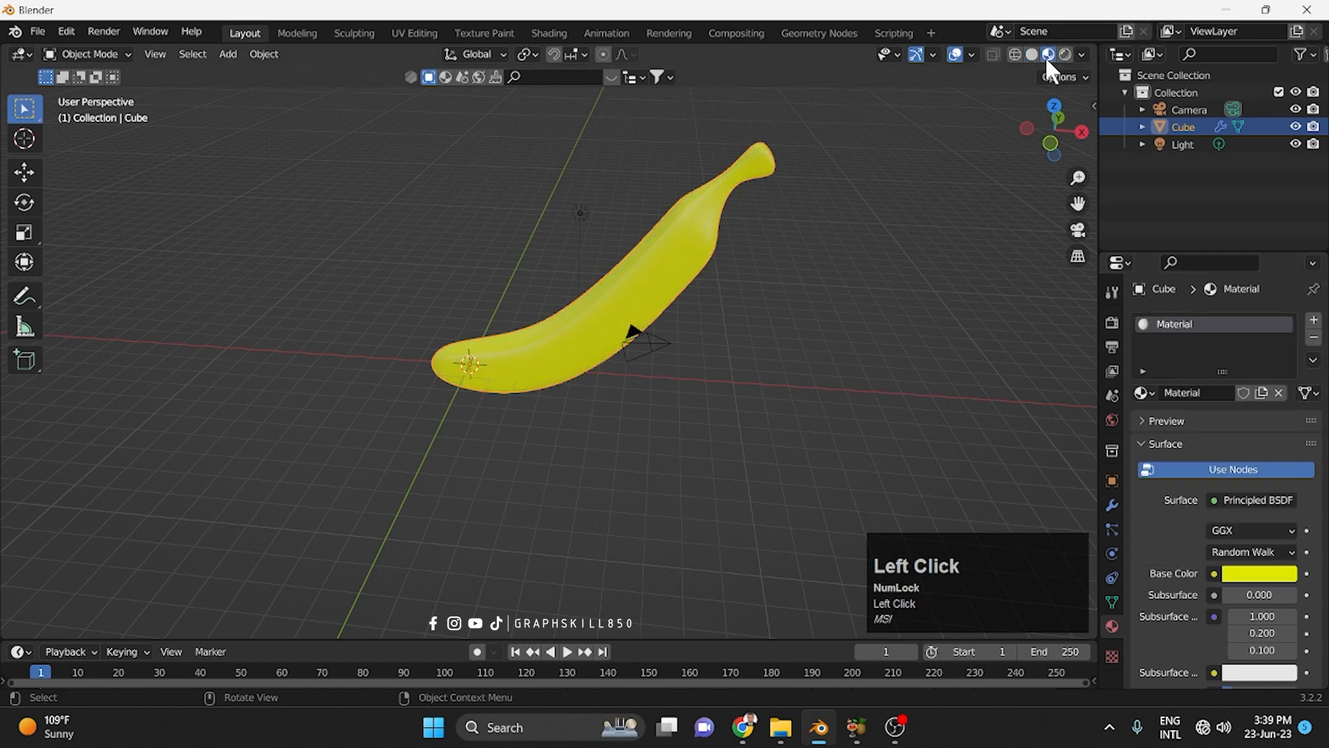
Step: Change the material's base color to a golden yellow with H 0.067, S 1.000 and V 0.753
{"action": "left_click", "coordinate": [1234, 582]}
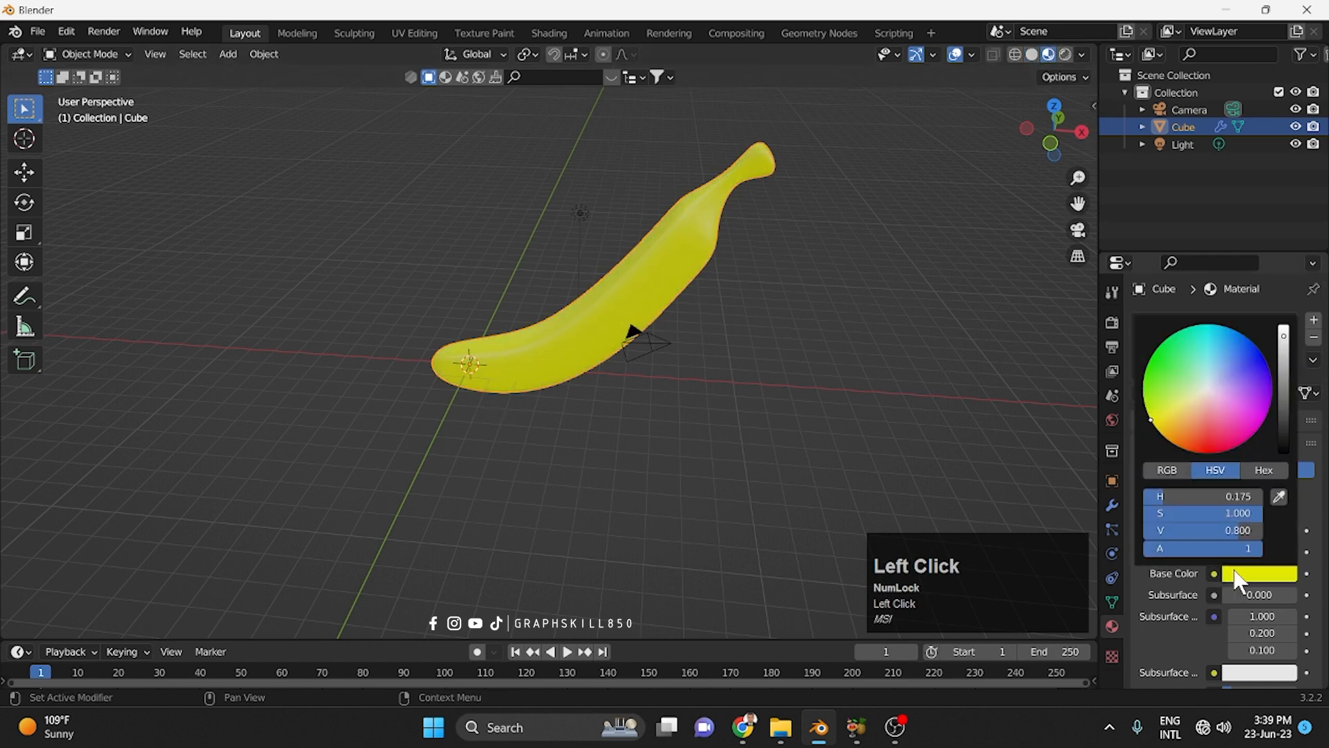
{"action": "mouse_move", "coordinate": [1283, 341]}
{"action": "left_mouse_down"}
{"action": "mouse_move", "coordinate": [1284, 357]}
{"action": "mouse_move", "coordinate": [1283, 344]}
{"action": "left_mouse_up"}
{"action": "left_click_drag", "start_coordinate": [1162, 418], "coordinate": [1166, 437]}
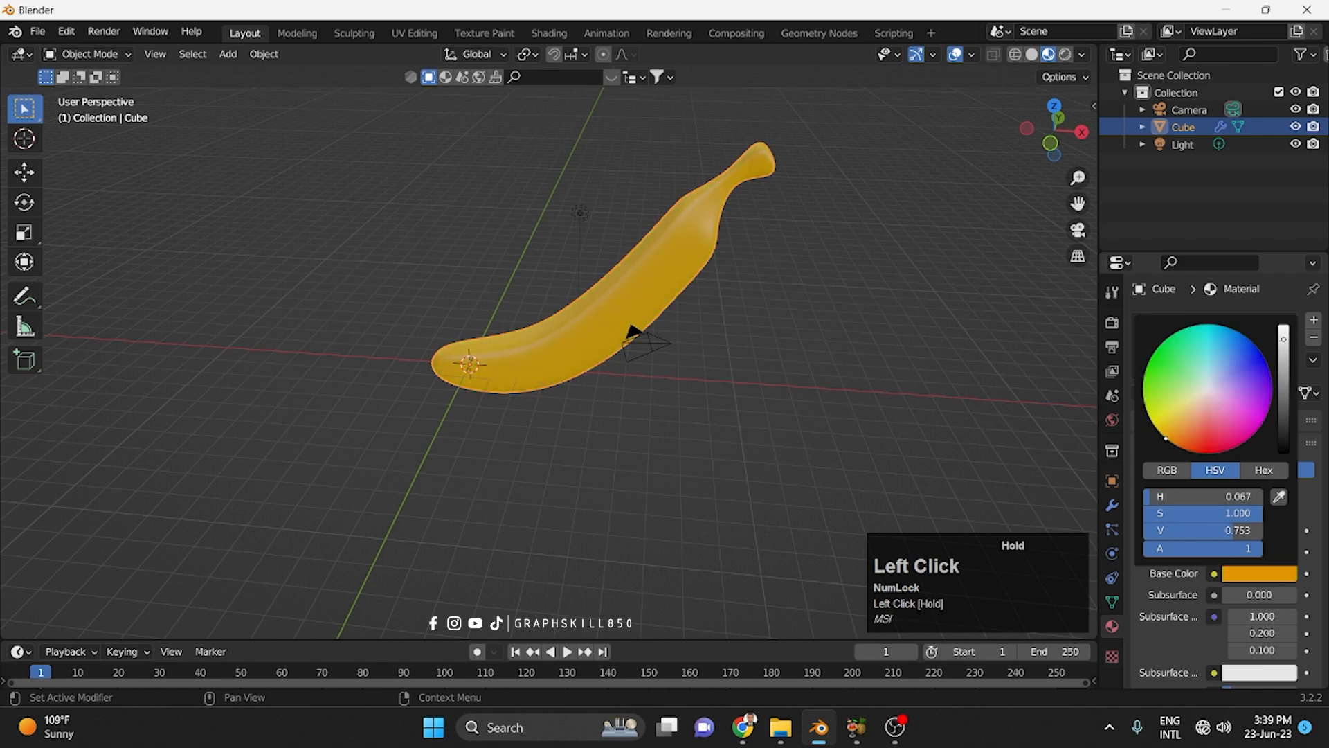
Step: Enter Edit Mode with face selection and select the faces around the banana's stem
{"action": "middle_click_drag", "start_coordinate": [713, 278], "coordinate": [646, 349], "text": "shift"}
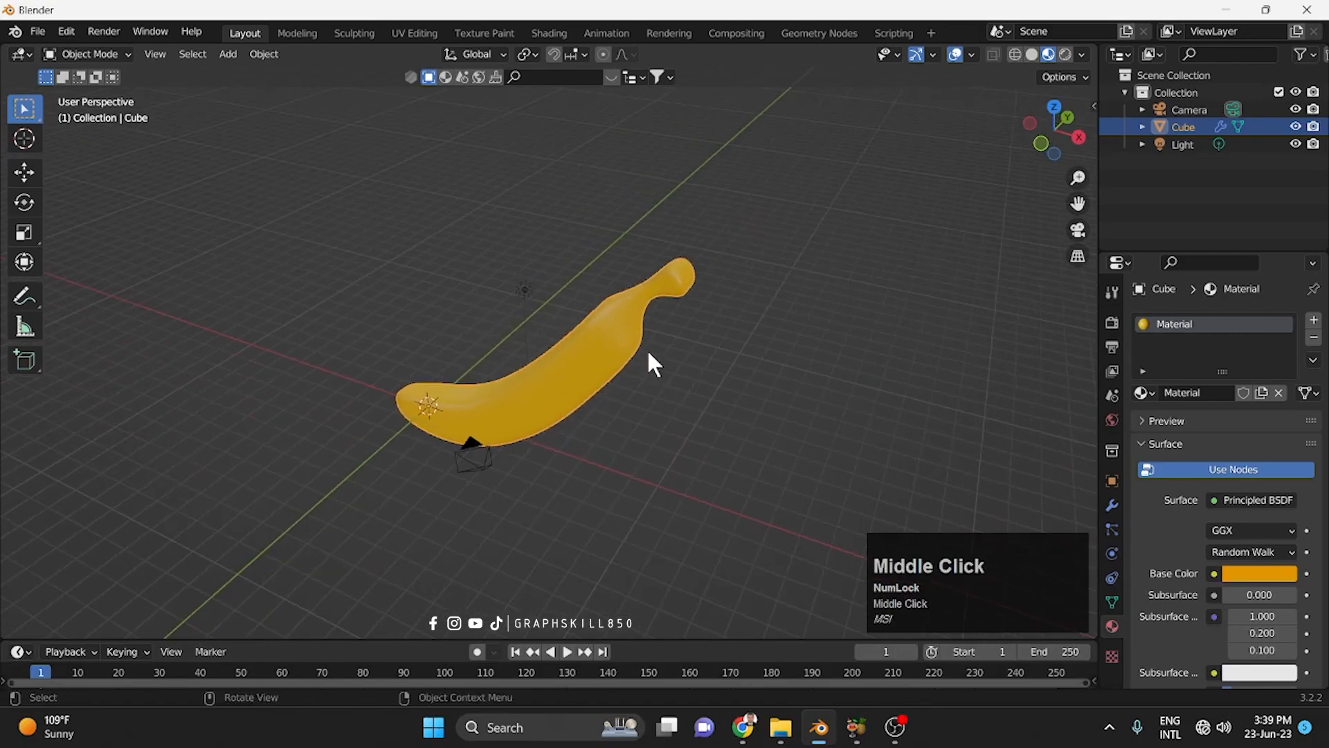
{"action": "scroll", "coordinate": [679, 287], "scroll_direction": "up", "scroll_amount": 3}
{"action": "key", "text": "Tab"}
{"action": "left_click_drag", "start_coordinate": [767, 156], "coordinate": [840, 303]}
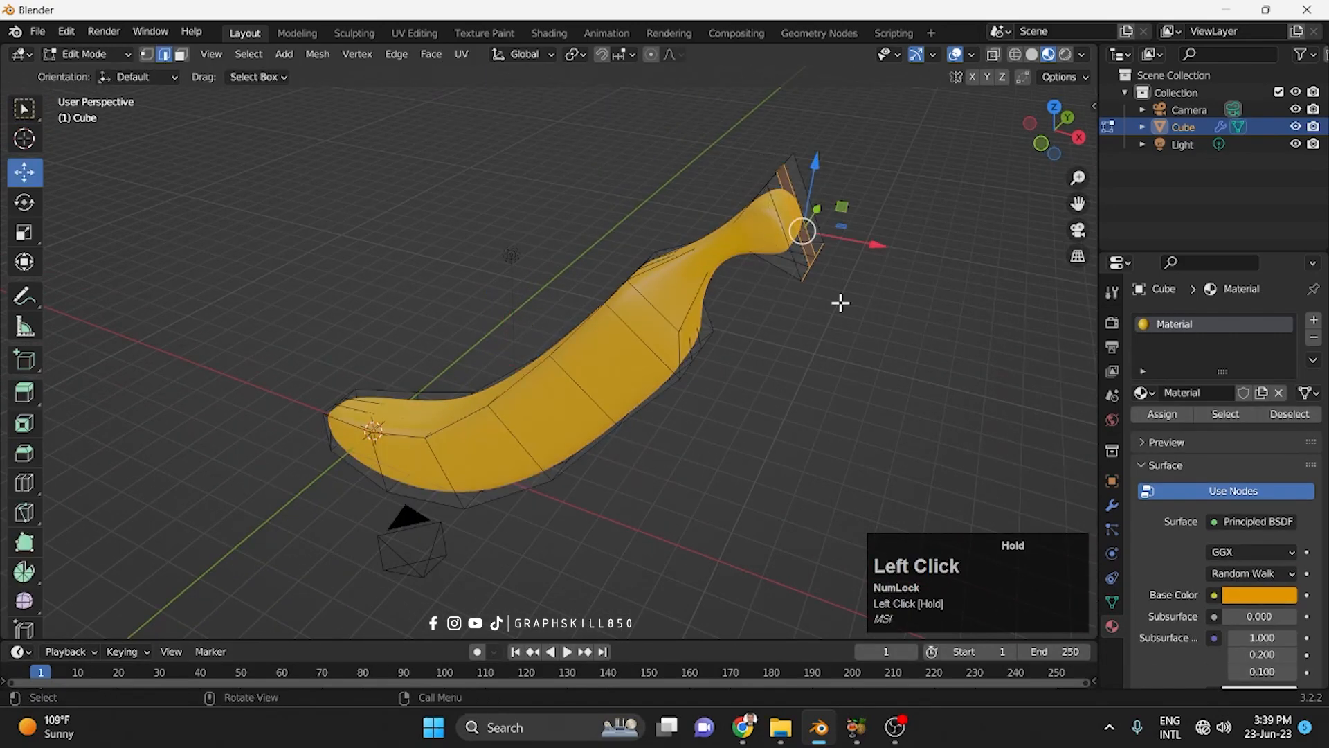
{"action": "left_click", "coordinate": [182, 54]}
{"action": "left_click_drag", "start_coordinate": [727, 131], "coordinate": [955, 333]}
{"action": "scroll", "coordinate": [866, 219], "scroll_direction": "up", "scroll_amount": 2}
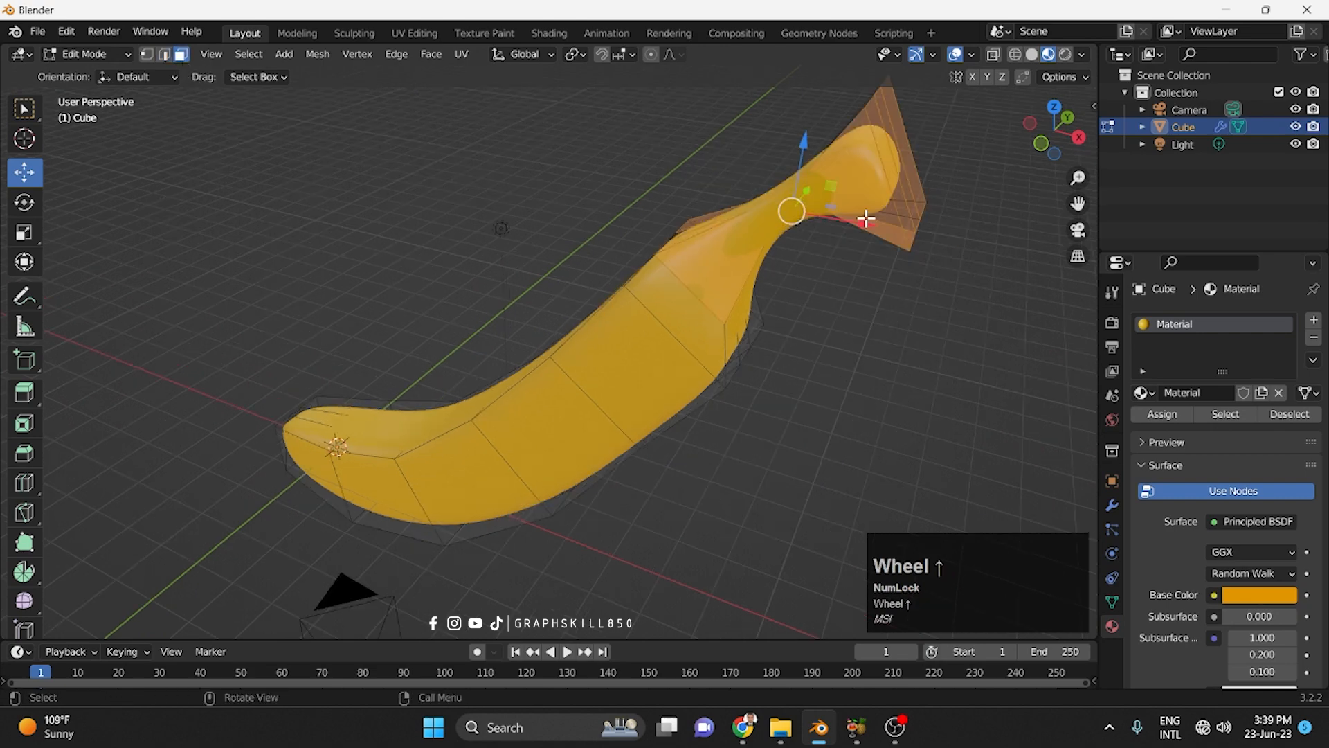
Step: Replace the selection with the three end faces of the stem tip
{"action": "scroll", "coordinate": [865, 219], "scroll_direction": "up", "scroll_amount": 2}
{"action": "middle_click_drag", "start_coordinate": [958, 288], "coordinate": [671, 362], "text": "shift"}
{"action": "left_click", "coordinate": [683, 377]}
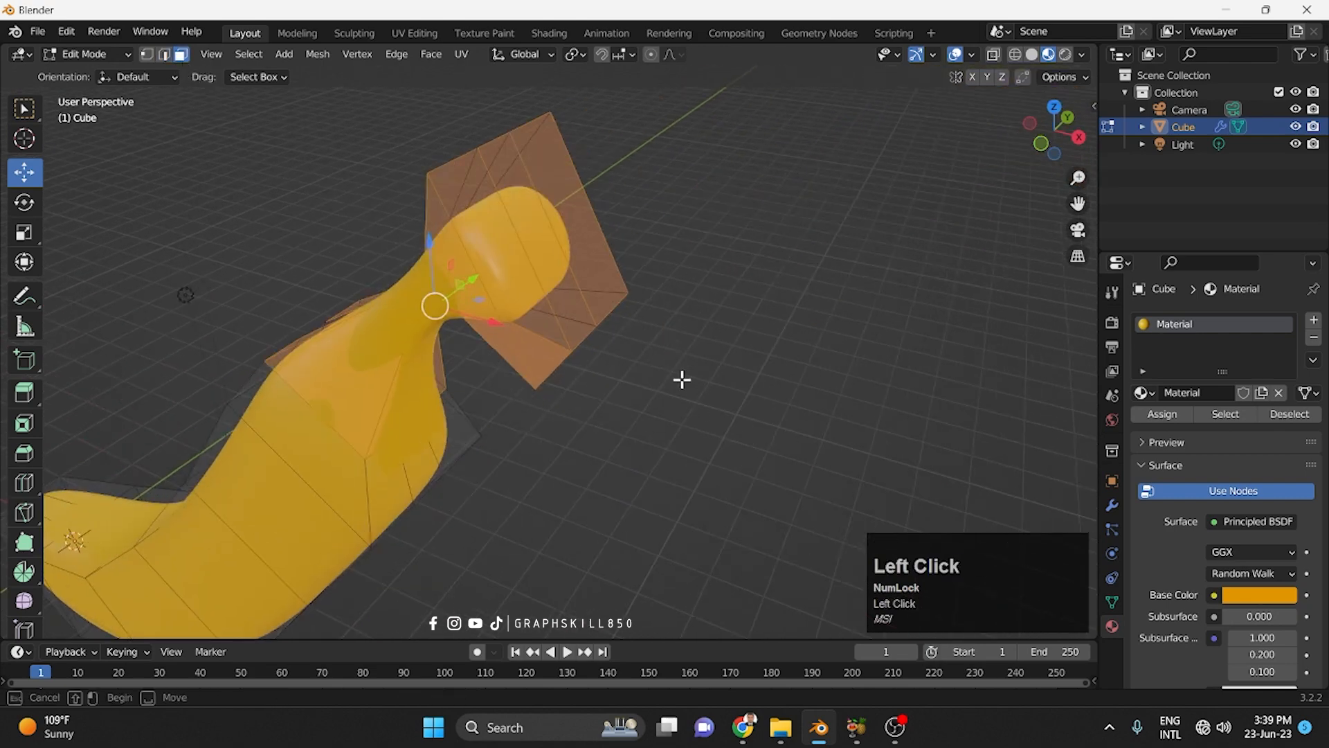
{"action": "left_click", "coordinate": [528, 273]}
{"action": "left_click", "coordinate": [544, 254], "text": "shift"}
{"action": "left_click", "coordinate": [577, 245], "text": "shift"}
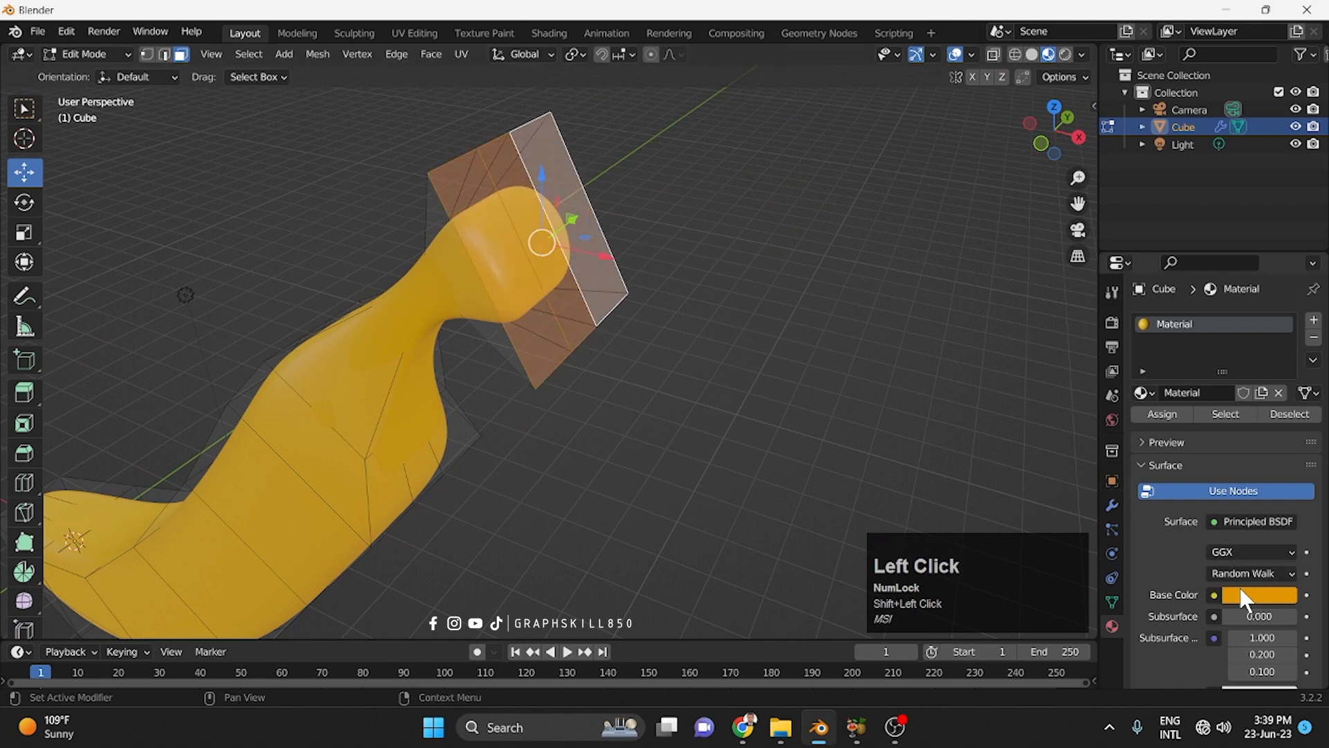
Step: Add a second material slot with a new material and darken its base color to a value of about 0.047
{"action": "left_click", "coordinate": [1313, 320]}
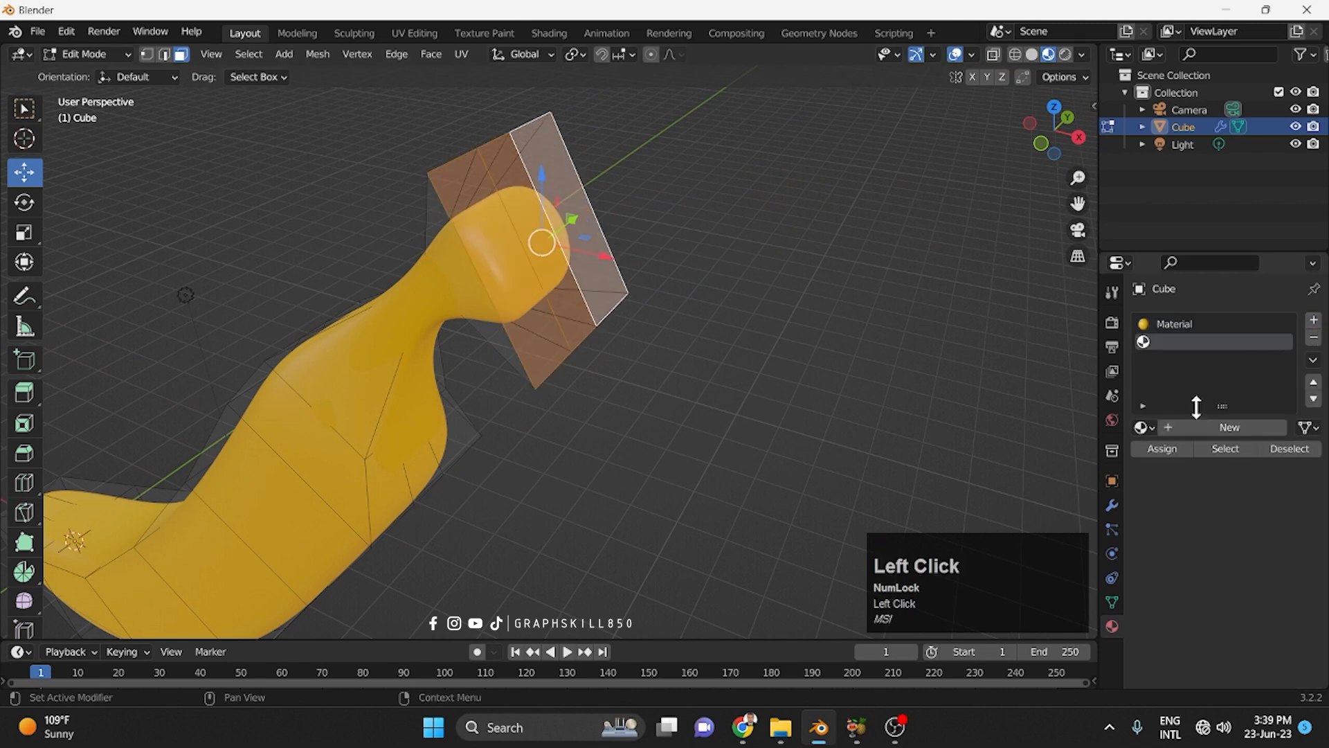
{"action": "left_click", "coordinate": [1194, 427]}
{"action": "left_click", "coordinate": [1243, 632]}
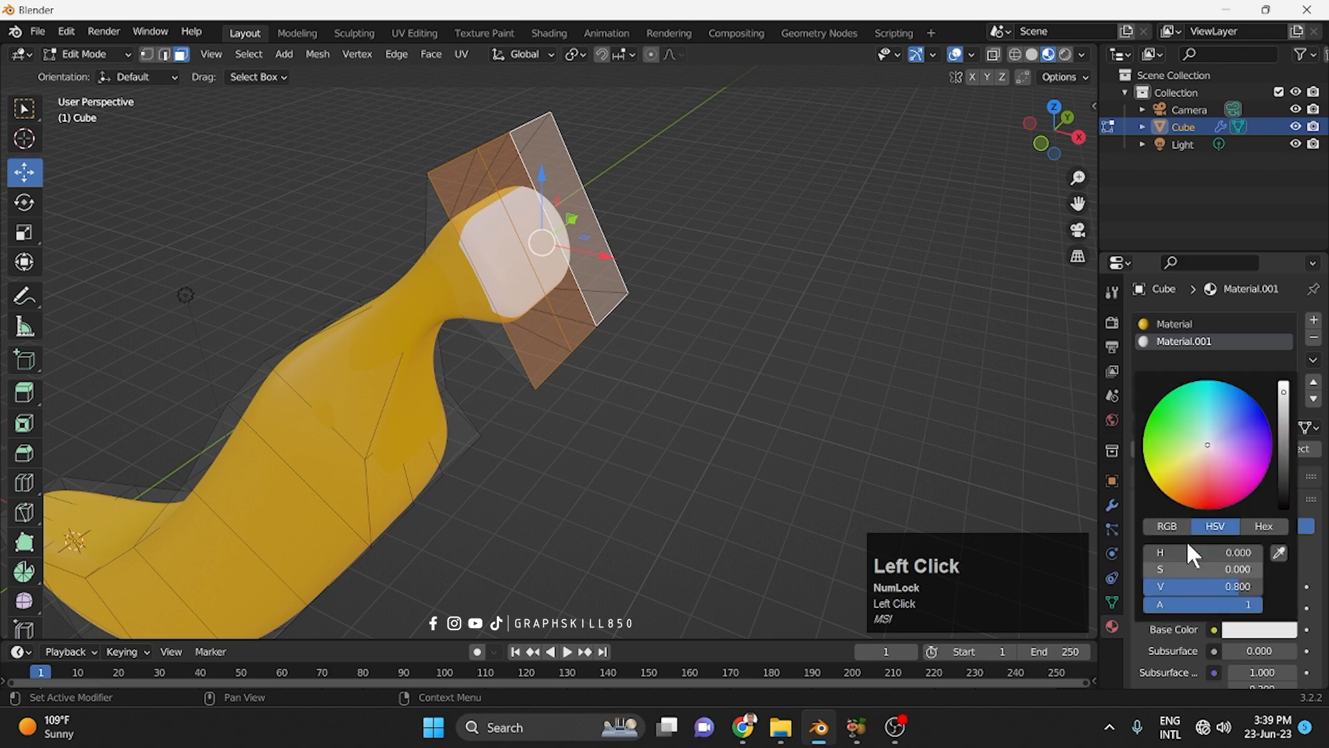
{"action": "left_click_drag", "start_coordinate": [1283, 429], "coordinate": [1283, 478]}
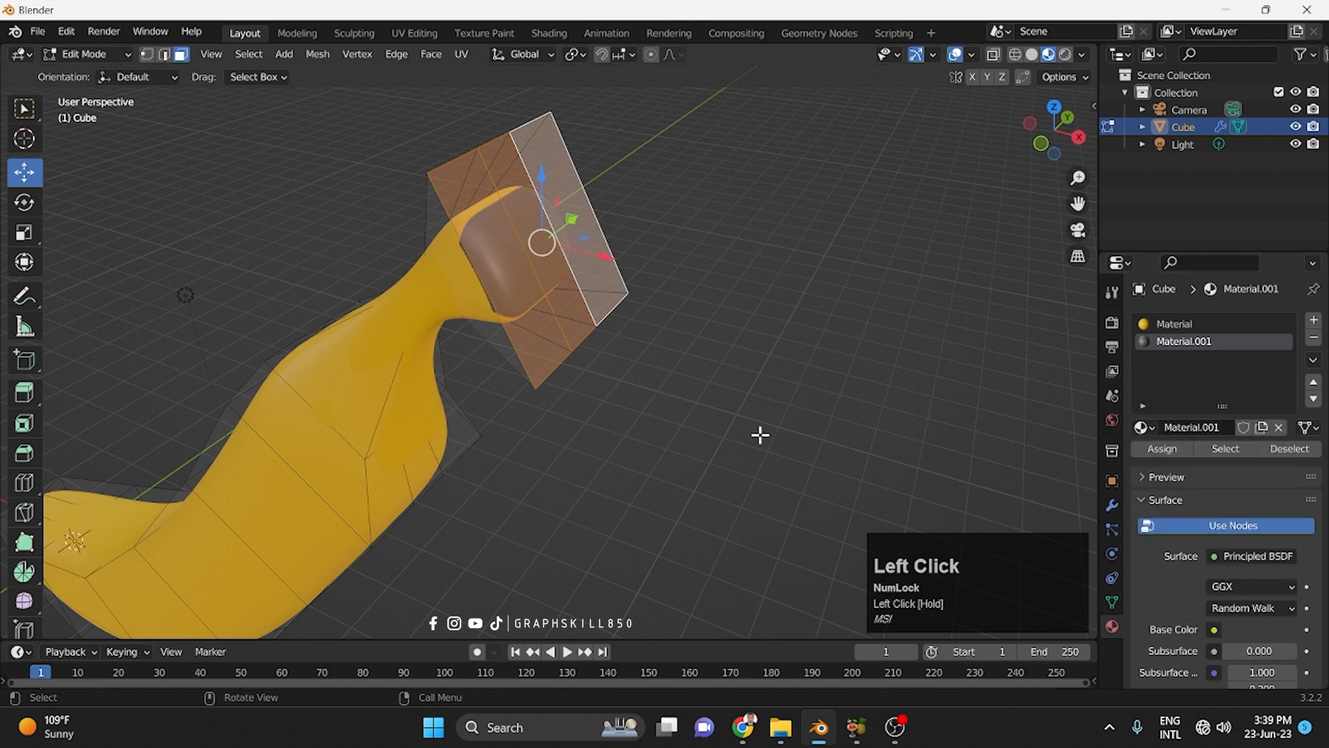
Step: Grow the stem tip's face selection by one ring and assign the dark second material to it
{"action": "mouse_move", "coordinate": [634, 391]}
{"action": "middle_mouse_down"}
{"action": "mouse_move", "coordinate": [620, 404]}
{"action": "mouse_move", "coordinate": [634, 398]}
{"action": "middle_mouse_up"}
{"action": "key", "text": "Caps_Lock"}
{"action": "scroll", "coordinate": [699, 379], "scroll_direction": "down", "scroll_amount": 4}
{"action": "middle_click_drag", "start_coordinate": [724, 394], "coordinate": [692, 397]}
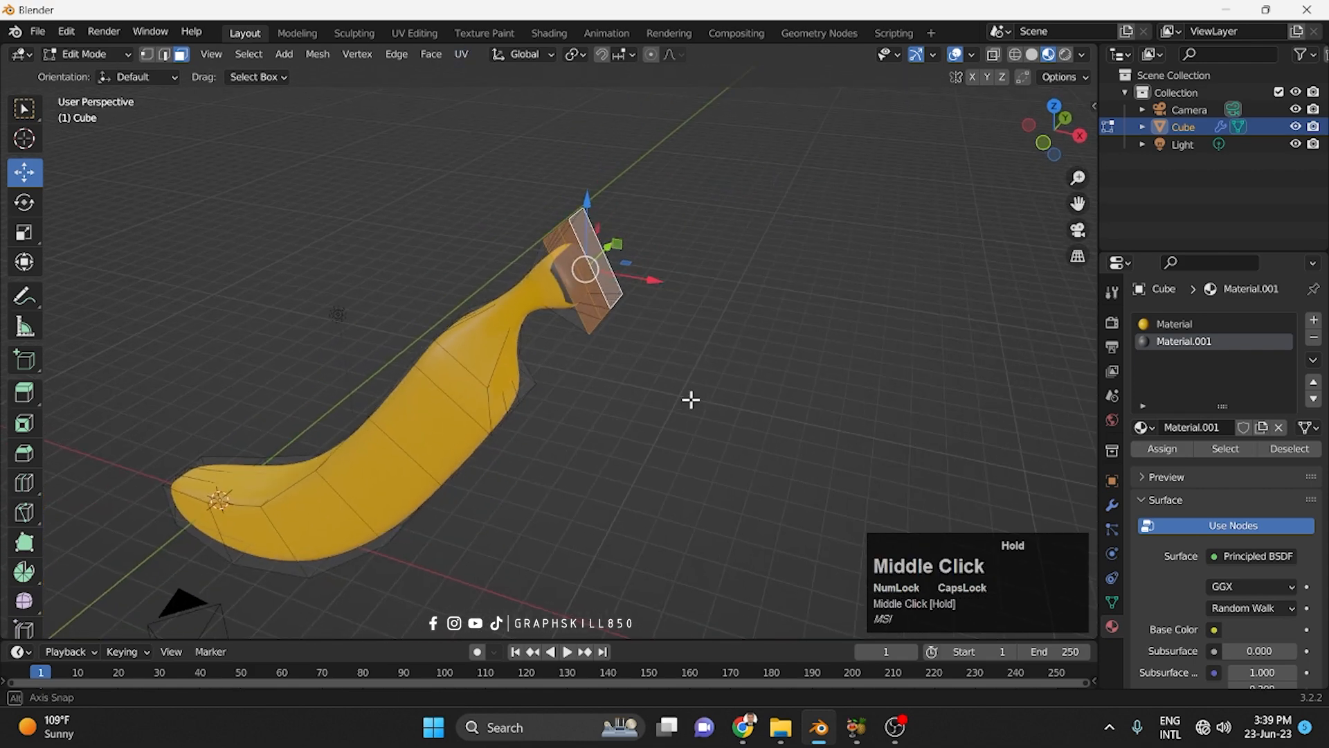
{"action": "scroll", "coordinate": [562, 307], "scroll_direction": "up", "scroll_amount": 2}
{"action": "key", "text": "ctrl"}
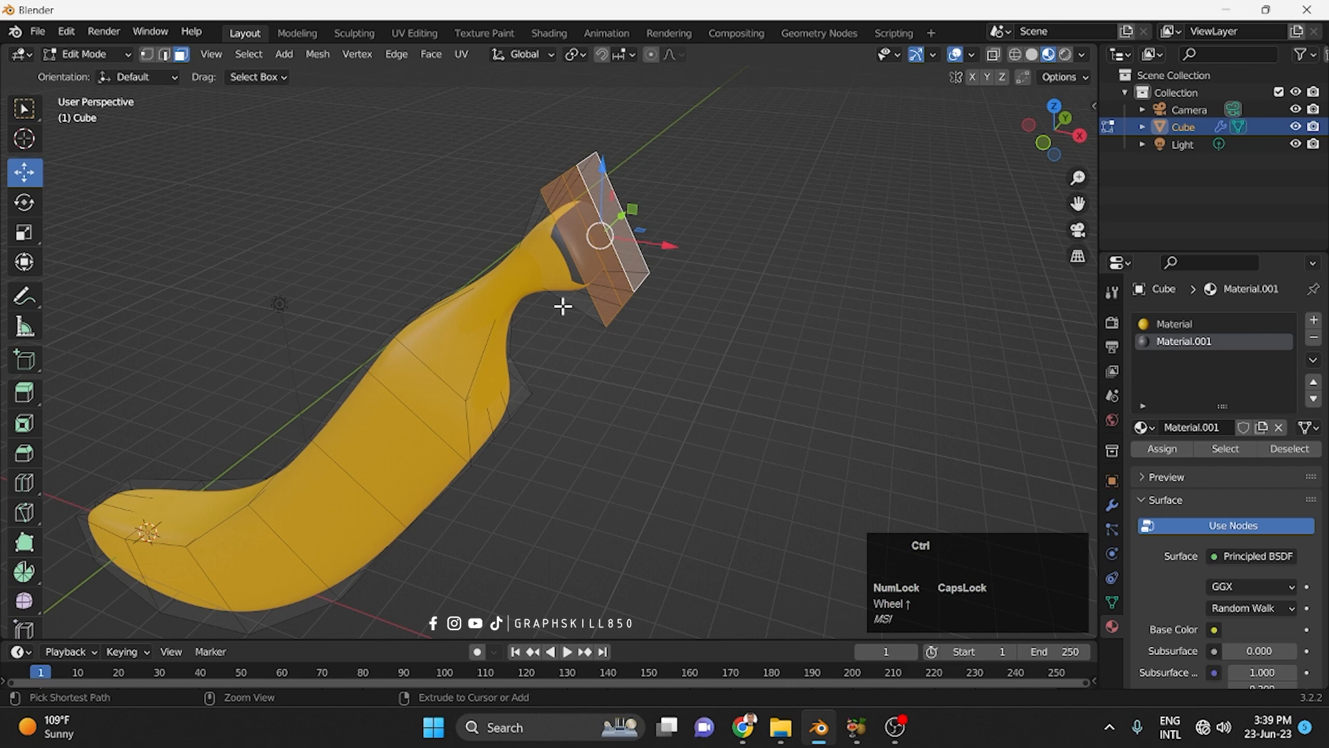
{"action": "key", "text": "ctrl+equal"}
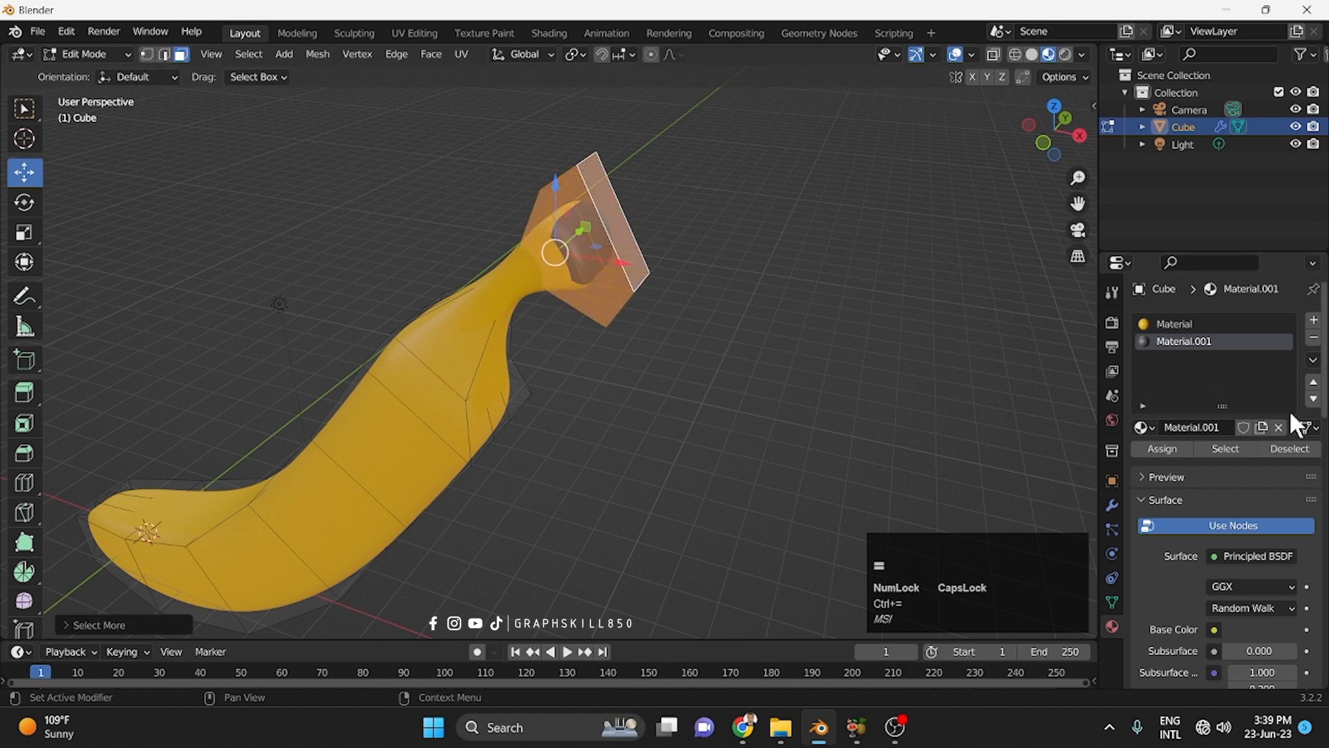
{"action": "left_click", "coordinate": [1146, 446]}
{"action": "left_click", "coordinate": [678, 429]}
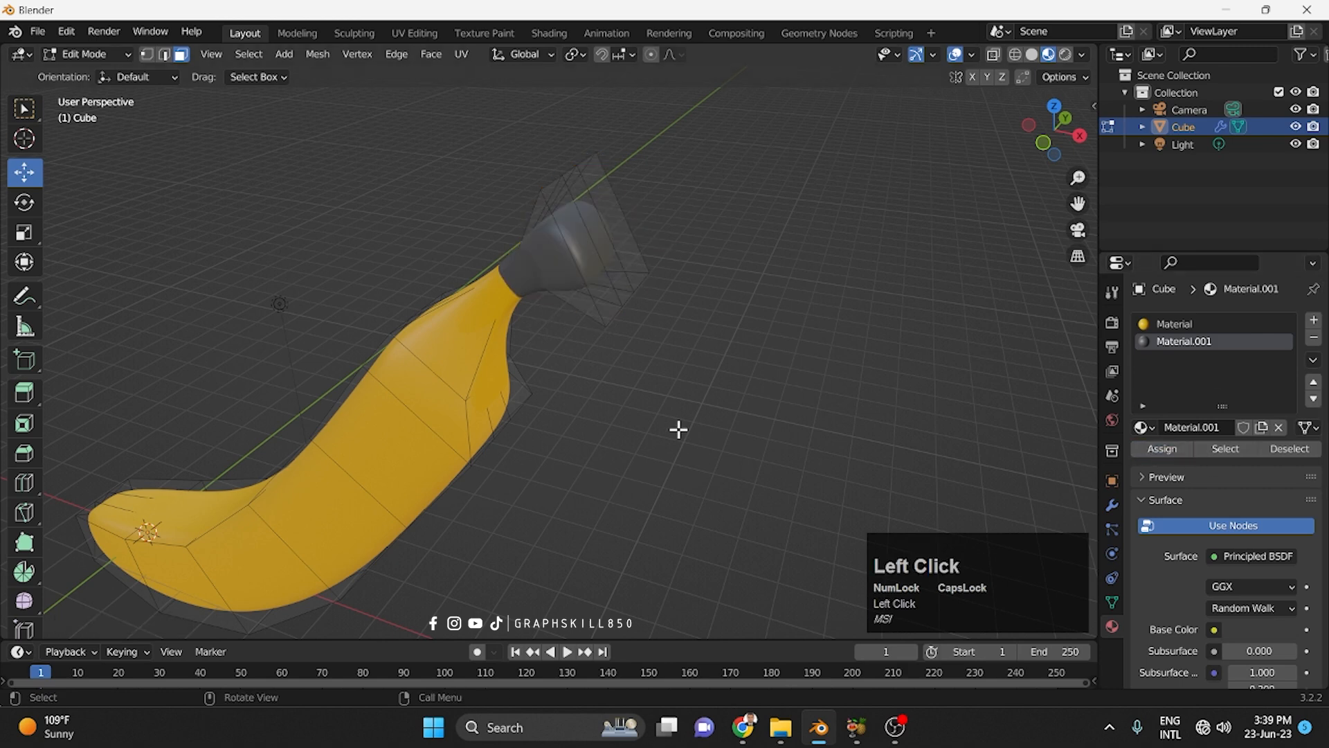
Step: Return to Object Mode, set the stem material's base color to dark green, and deselect the banana
{"action": "key", "text": "Tab"}
{"action": "scroll", "coordinate": [677, 427], "scroll_direction": "down", "scroll_amount": 3}
{"action": "middle_click_drag", "start_coordinate": [667, 428], "coordinate": [474, 481]}
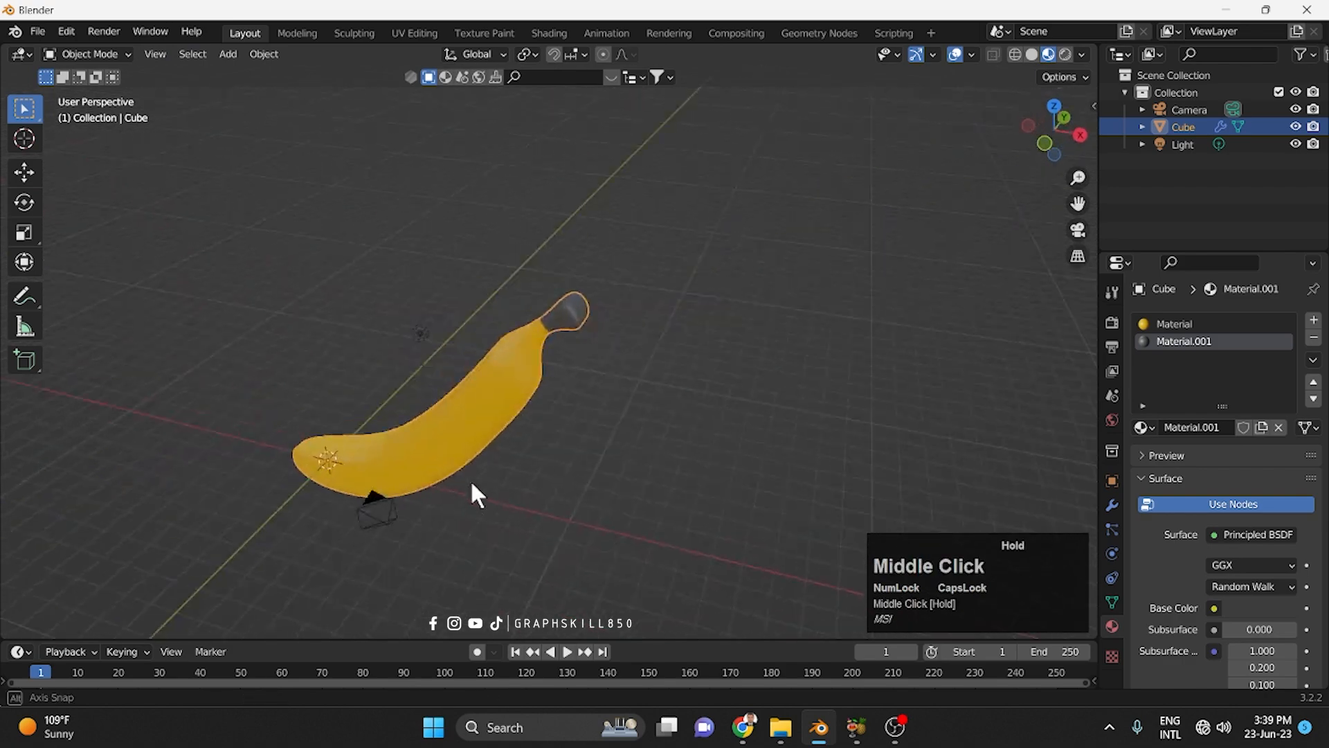
{"action": "left_click", "coordinate": [1257, 608]}
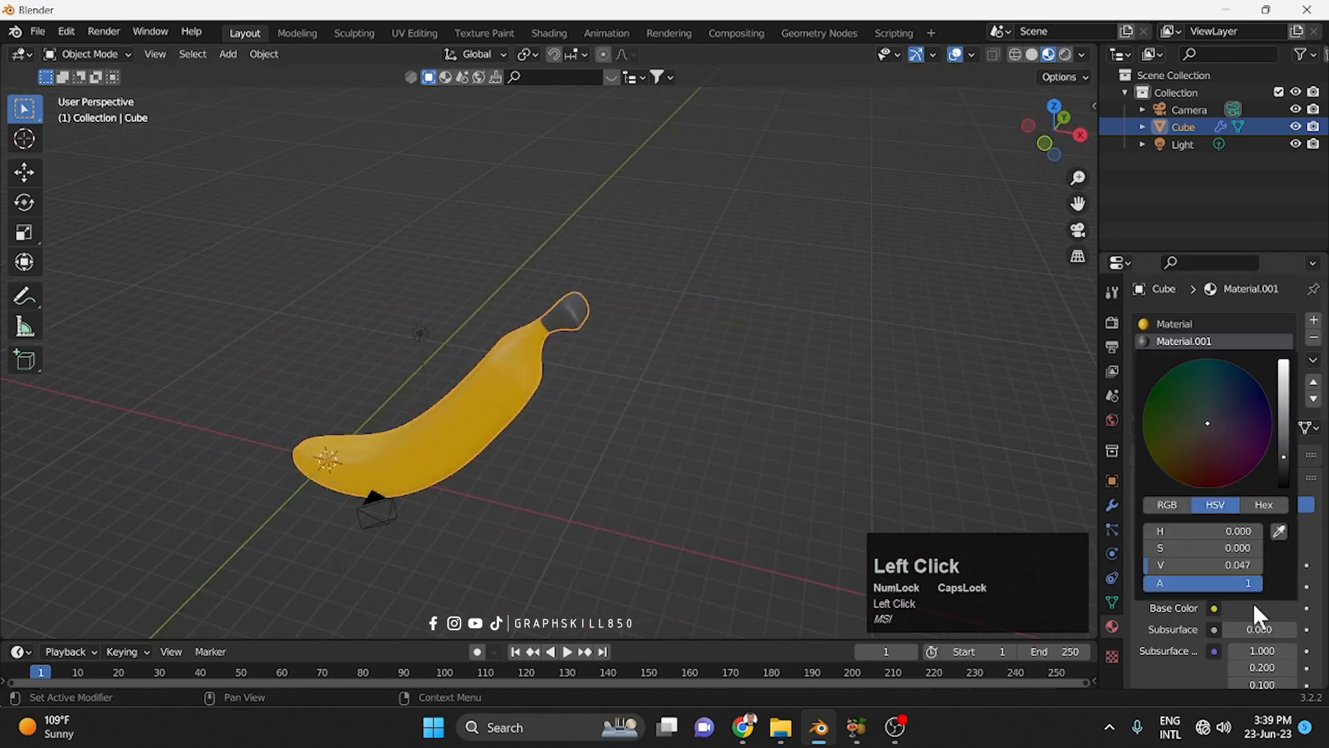
{"action": "left_click", "coordinate": [1206, 391]}
{"action": "left_click", "coordinate": [696, 466]}
{"action": "scroll", "coordinate": [692, 461], "scroll_direction": "down", "scroll_amount": 2}
{"action": "middle_click_drag", "start_coordinate": [692, 461], "coordinate": [730, 479]}
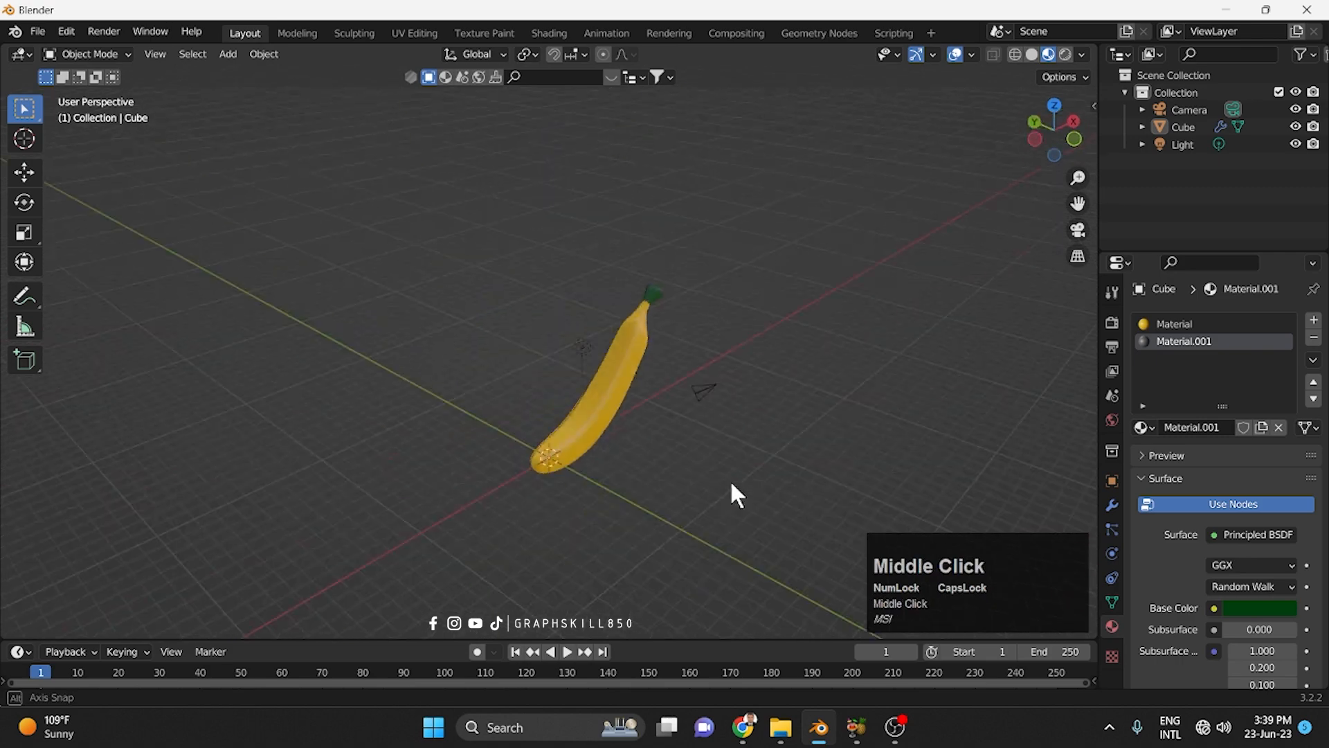
{"action": "scroll", "coordinate": [658, 419], "scroll_direction": "up", "scroll_amount": 3}
{"action": "middle_click_drag", "start_coordinate": [650, 413], "coordinate": [540, 470]}
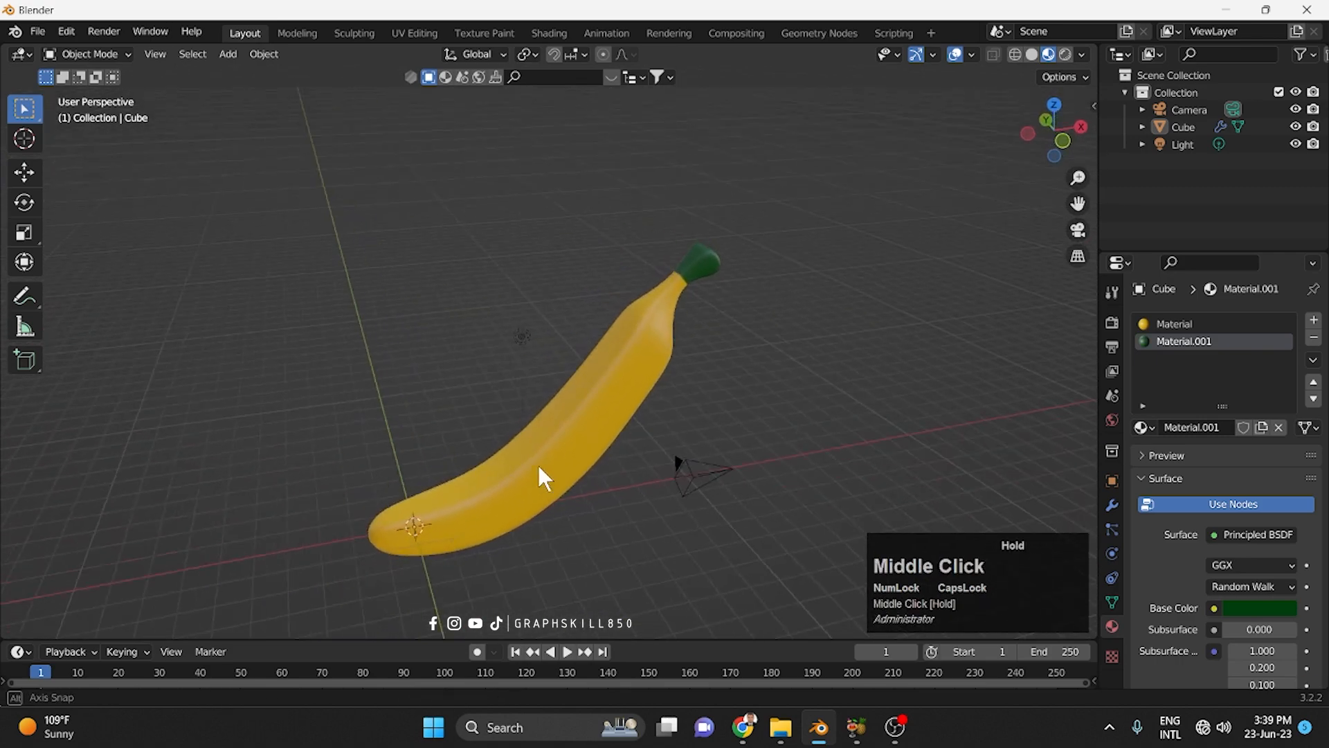
{"action": "scroll", "coordinate": [512, 533], "scroll_direction": "down", "scroll_amount": 2}
{"action": "middle_click_drag", "start_coordinate": [510, 525], "coordinate": [548, 516]}
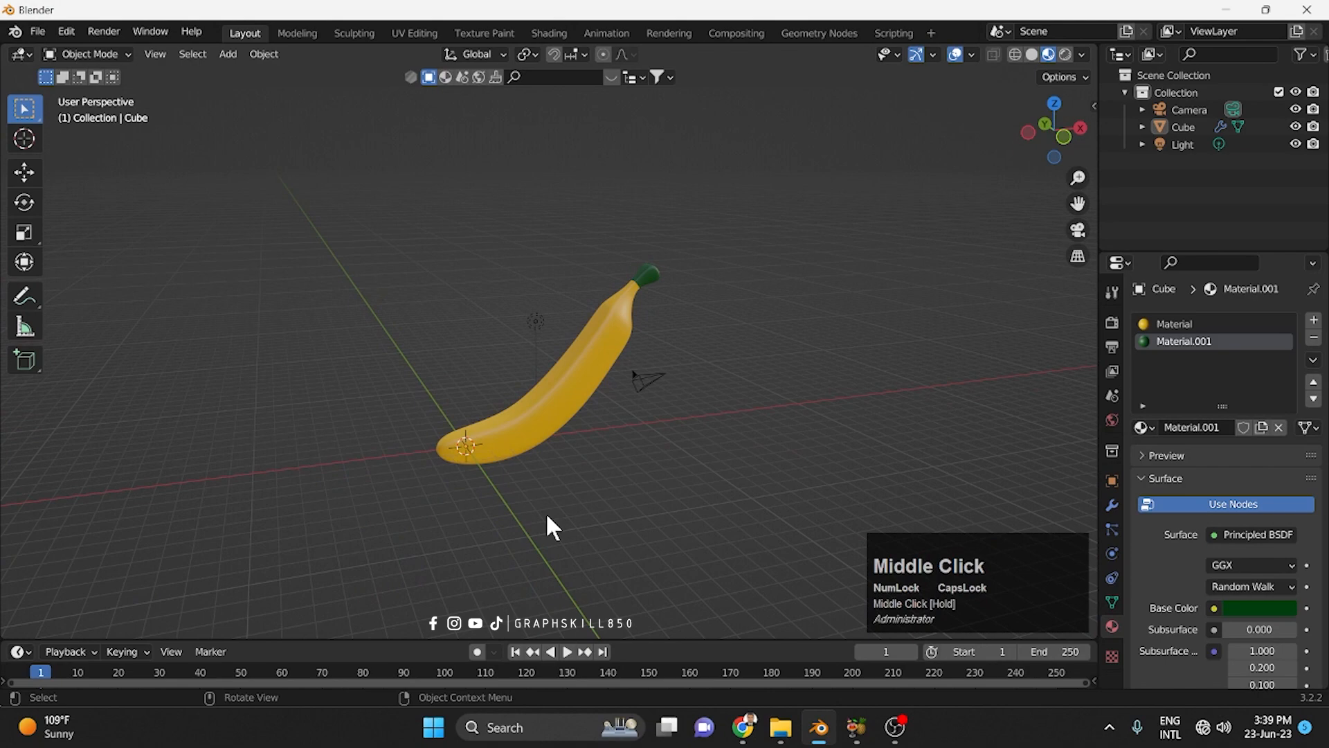